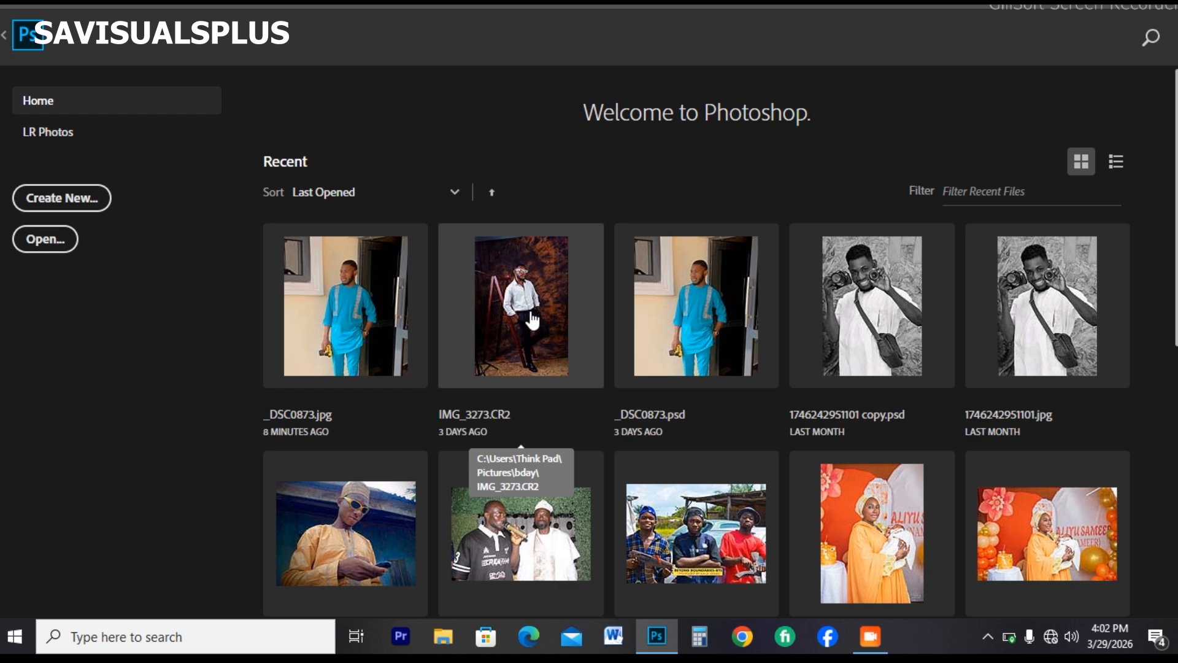
- Open the recent photo IMG_3273.CR2 through Camera Raw with its current raw settings and dismiss the system notice
{"action": "left_click", "coordinate": [532, 318]}
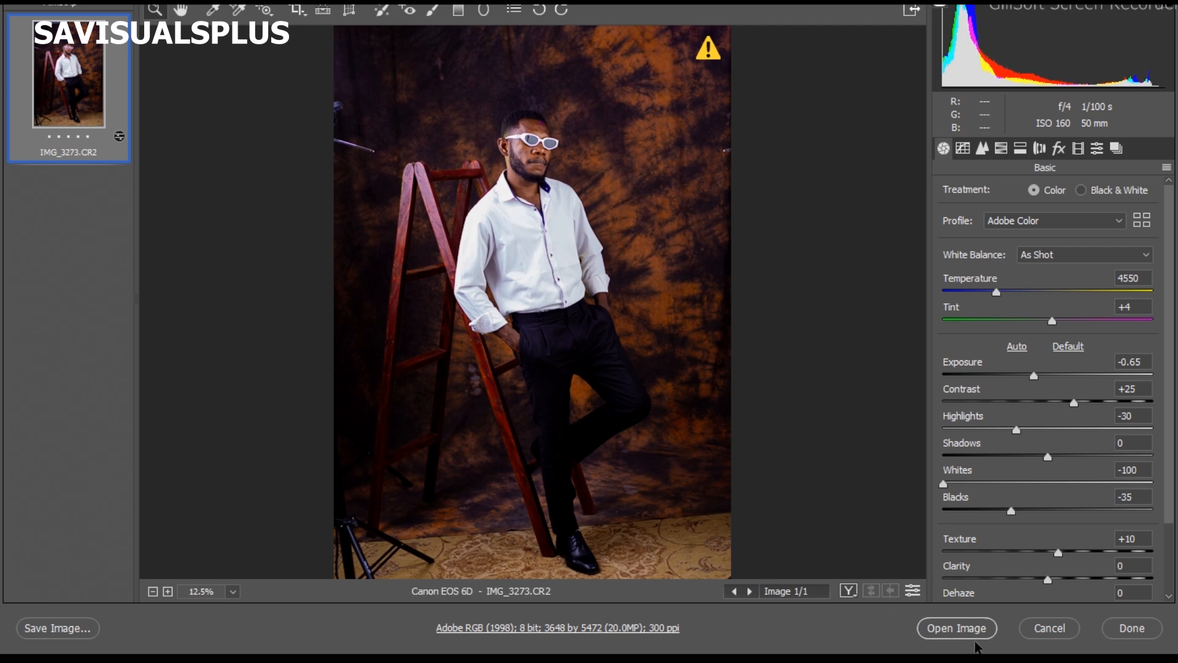
{"action": "left_click", "coordinate": [963, 632]}
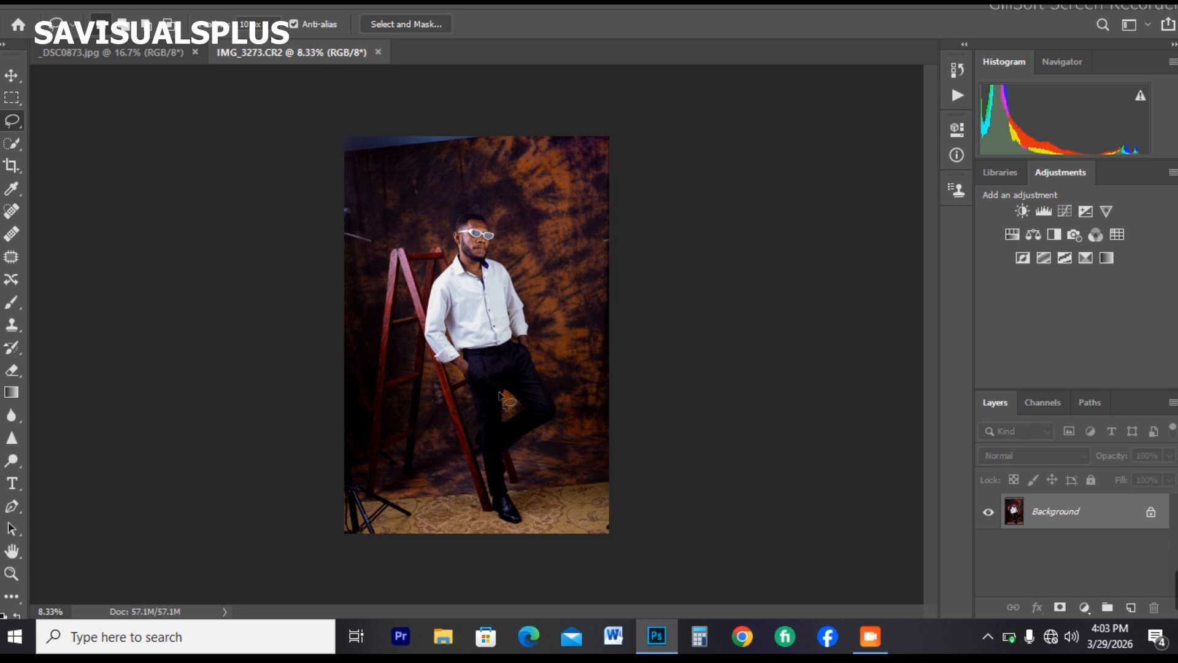
{"action": "key", "text": "ctrl+plus"}
{"action": "key", "text": "ctrl+minus"}
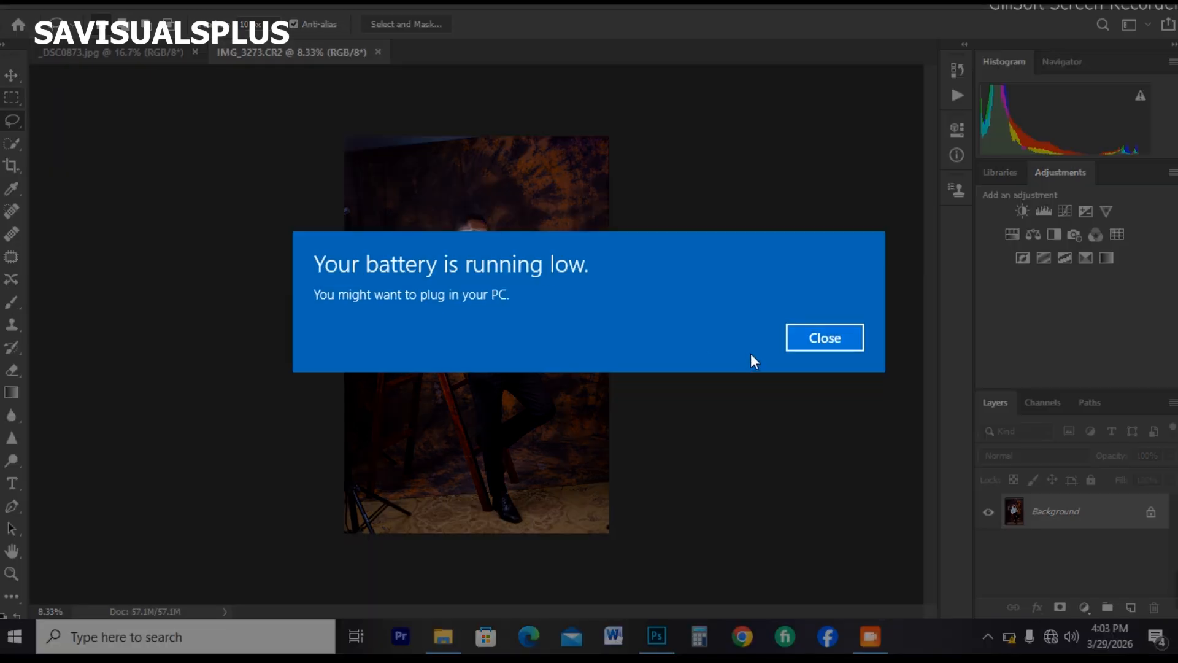
{"action": "left_click", "coordinate": [796, 344]}
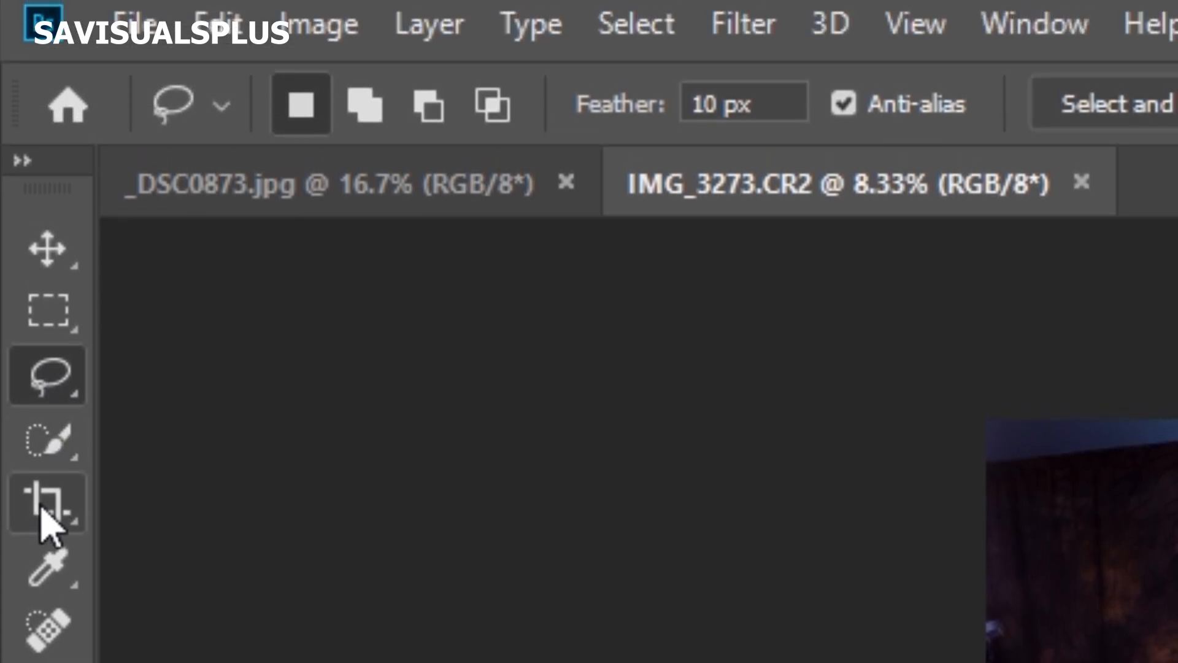
- Crop the photo at a 5:7 ratio, tightening the frame around the man and ladder and trimming the backdrop's upper edge
{"action": "left_click", "coordinate": [41, 509]}
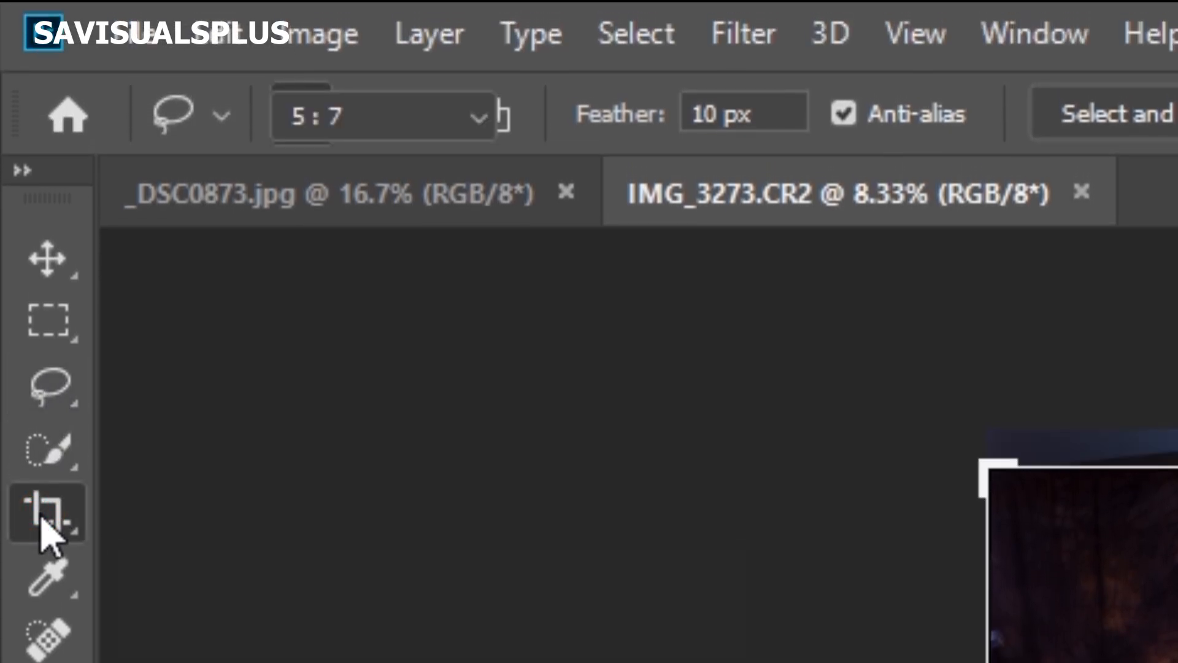
{"action": "left_click", "coordinate": [75, 532]}
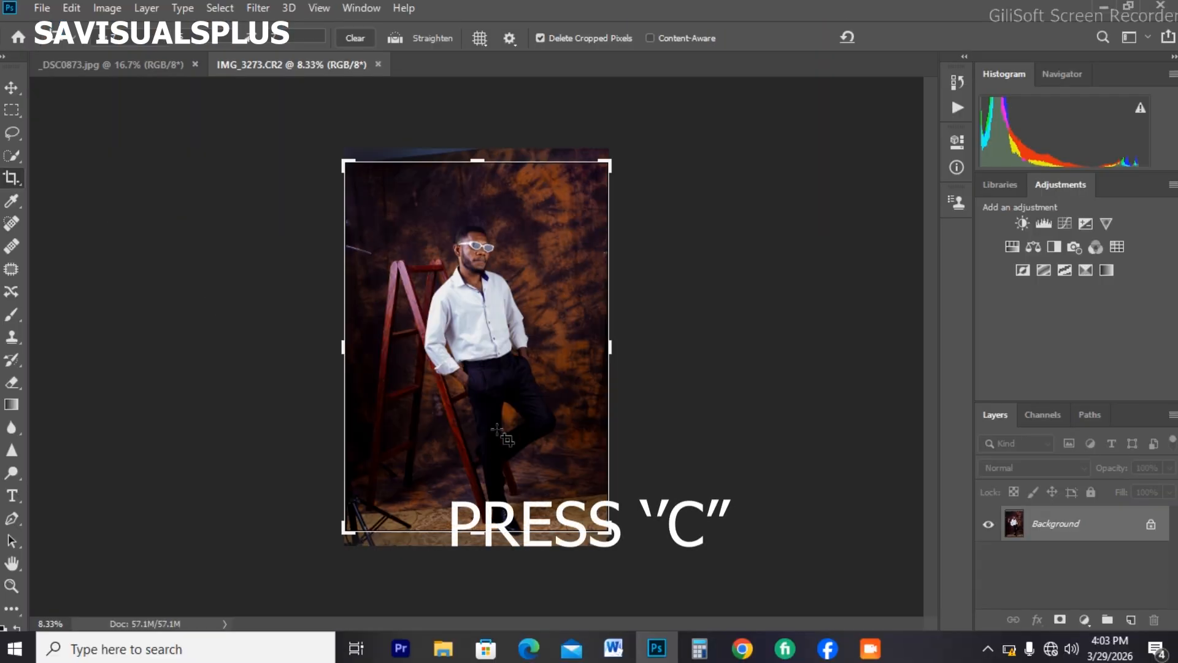
{"action": "left_click", "coordinate": [516, 322]}
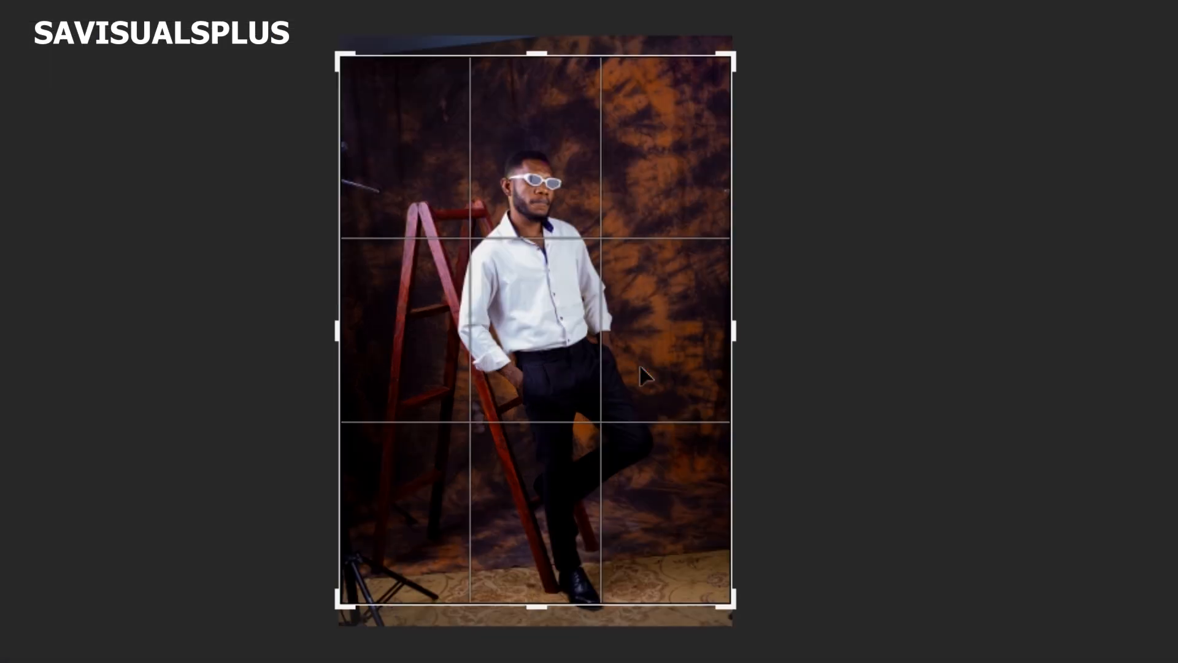
{"action": "left_click_drag", "start_coordinate": [646, 376], "coordinate": [646, 355]}
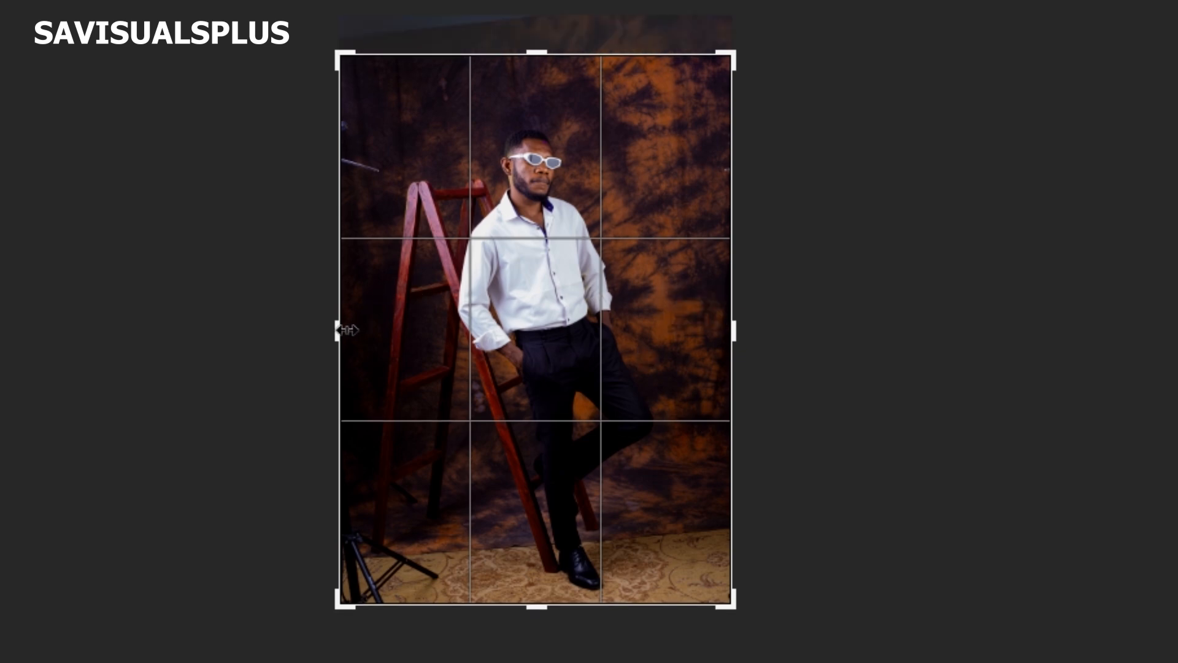
{"action": "left_click_drag", "start_coordinate": [354, 330], "coordinate": [363, 331]}
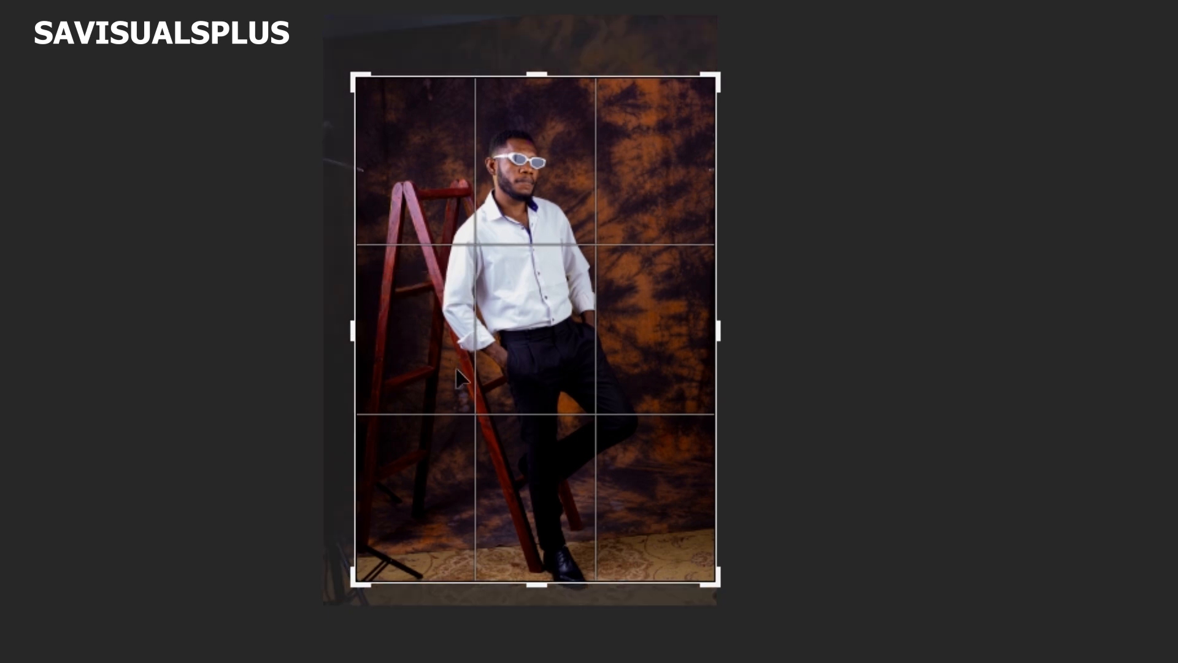
{"action": "left_click_drag", "start_coordinate": [465, 383], "coordinate": [463, 362]}
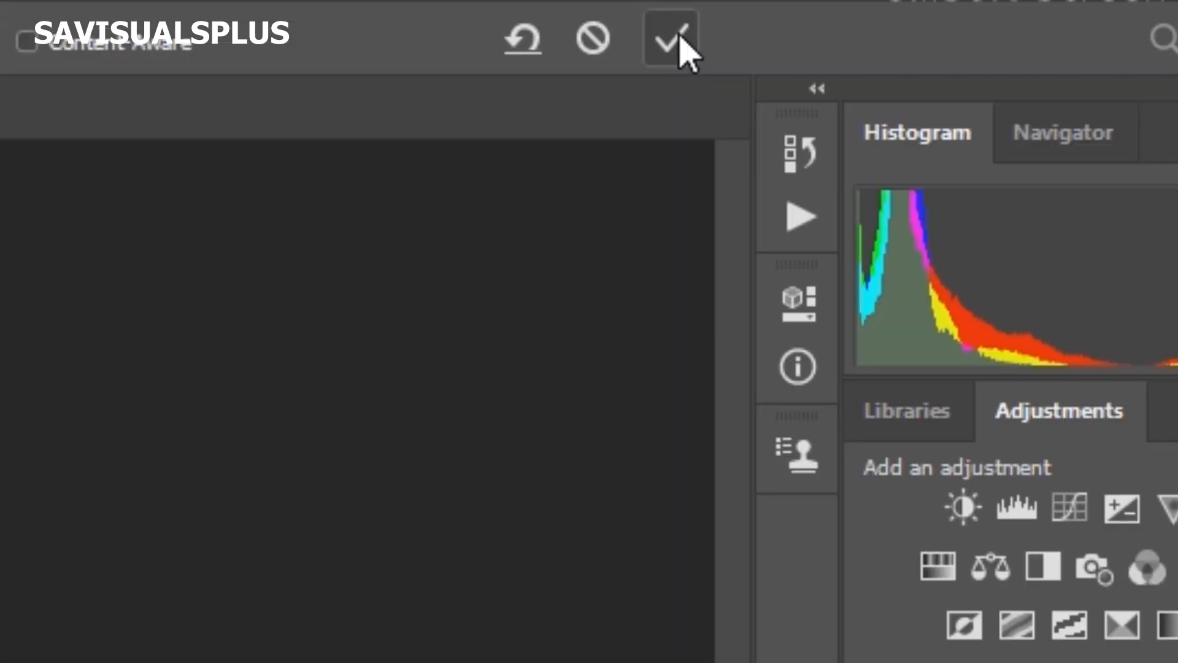
{"action": "left_click", "coordinate": [681, 39]}
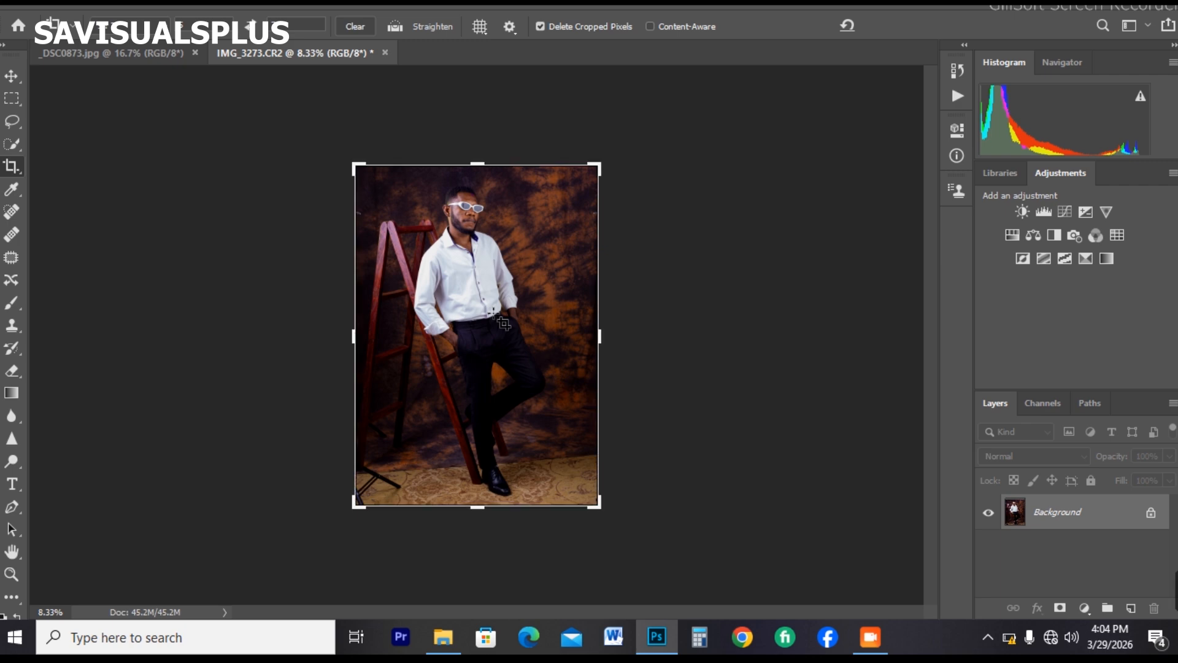
{"action": "key", "text": "Return"}
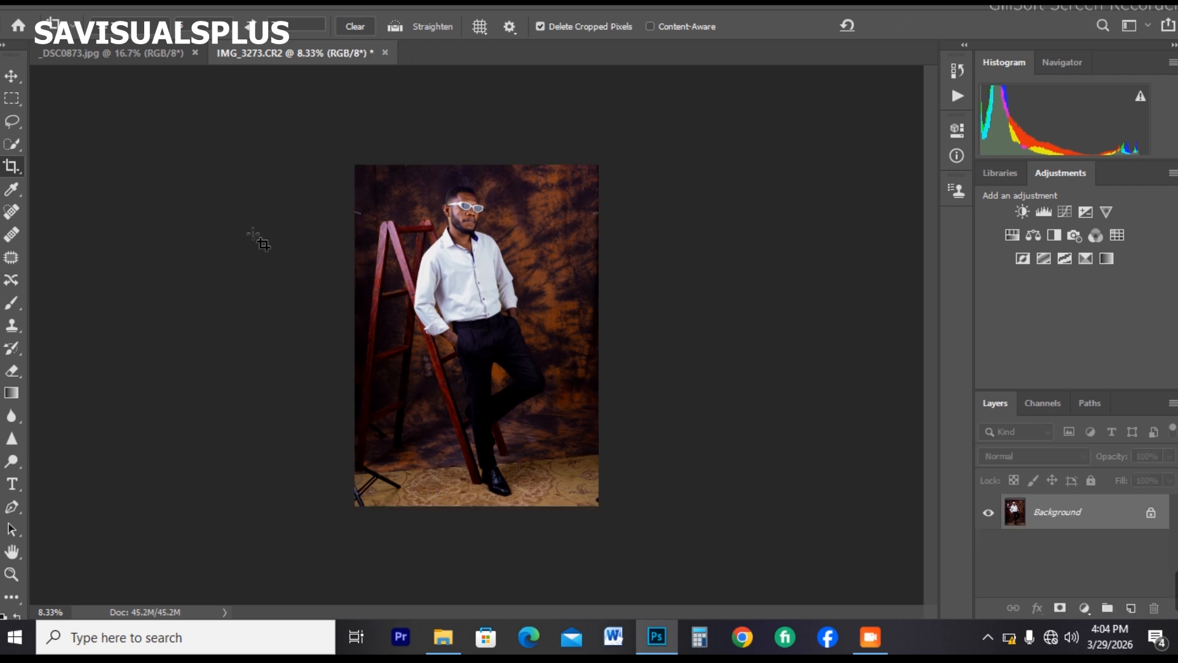
- Examine the man's face up close for skin blemishes and colour spots
{"action": "left_click", "coordinate": [12, 123]}
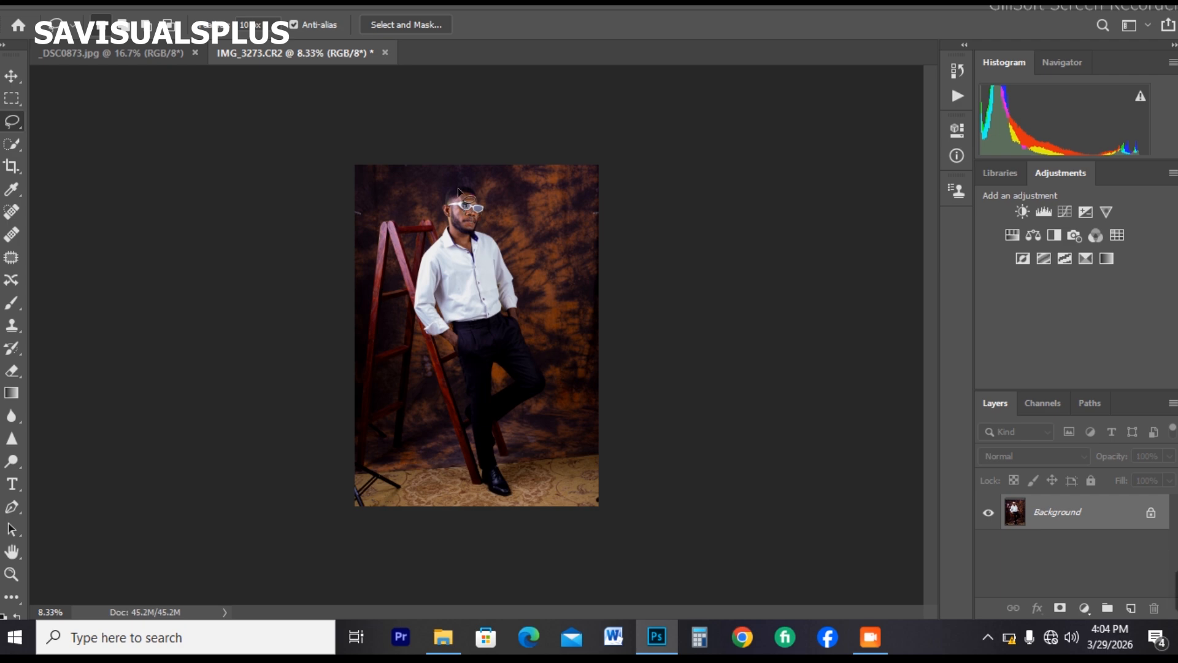
{"action": "key", "text": "ctrl+plus"}
{"action": "key", "text": "ctrl+plus"}
{"action": "key", "text": "ctrl+plus"}
{"action": "key", "text": "ctrl+plus"}
{"action": "key", "text": "ctrl+plus"}
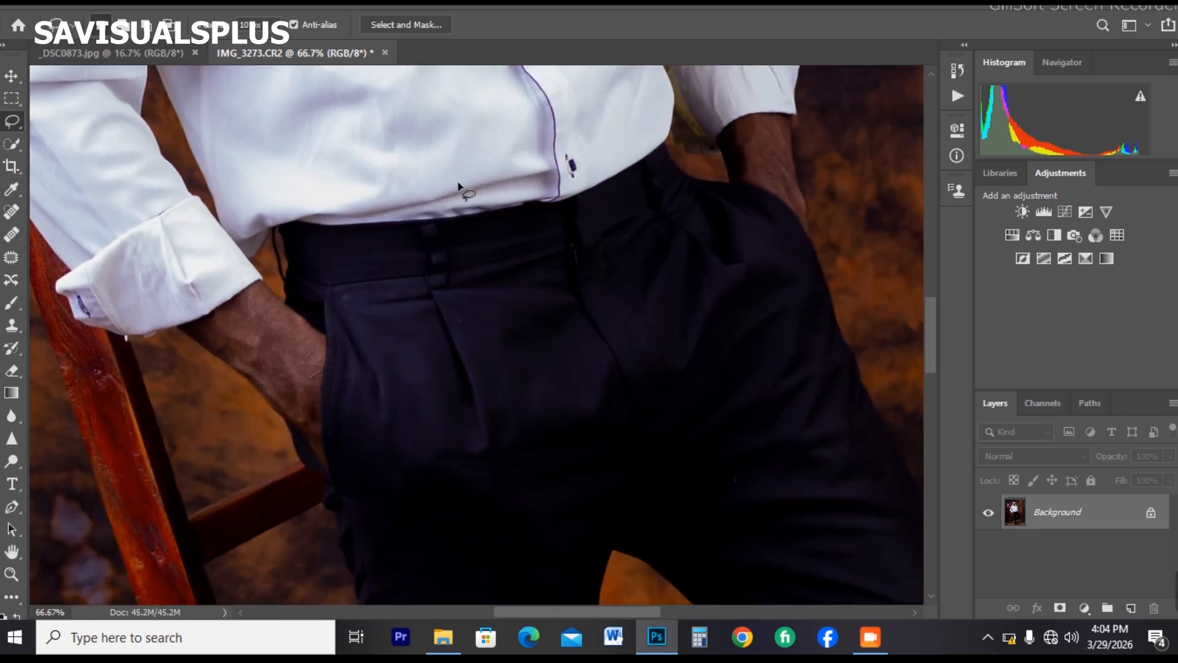
{"action": "key", "text": "ctrl+plus"}
{"action": "scroll", "coordinate": [459, 184], "scroll_direction": "up", "scroll_amount": 6}
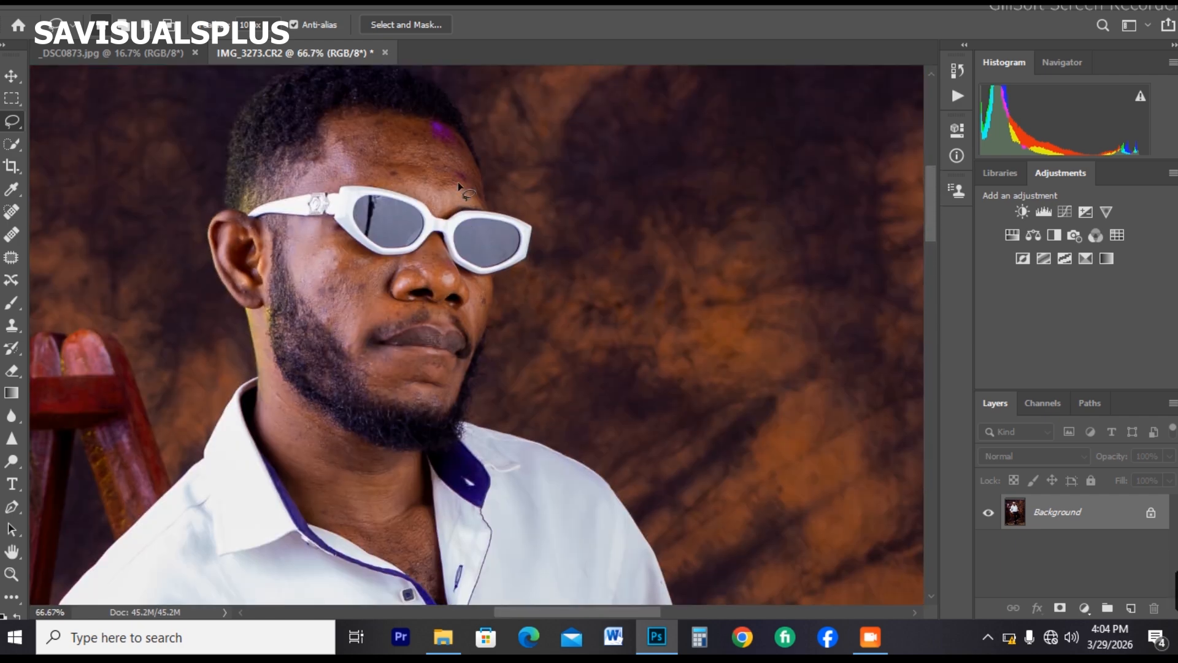
{"action": "key", "text": "ctrl+plus"}
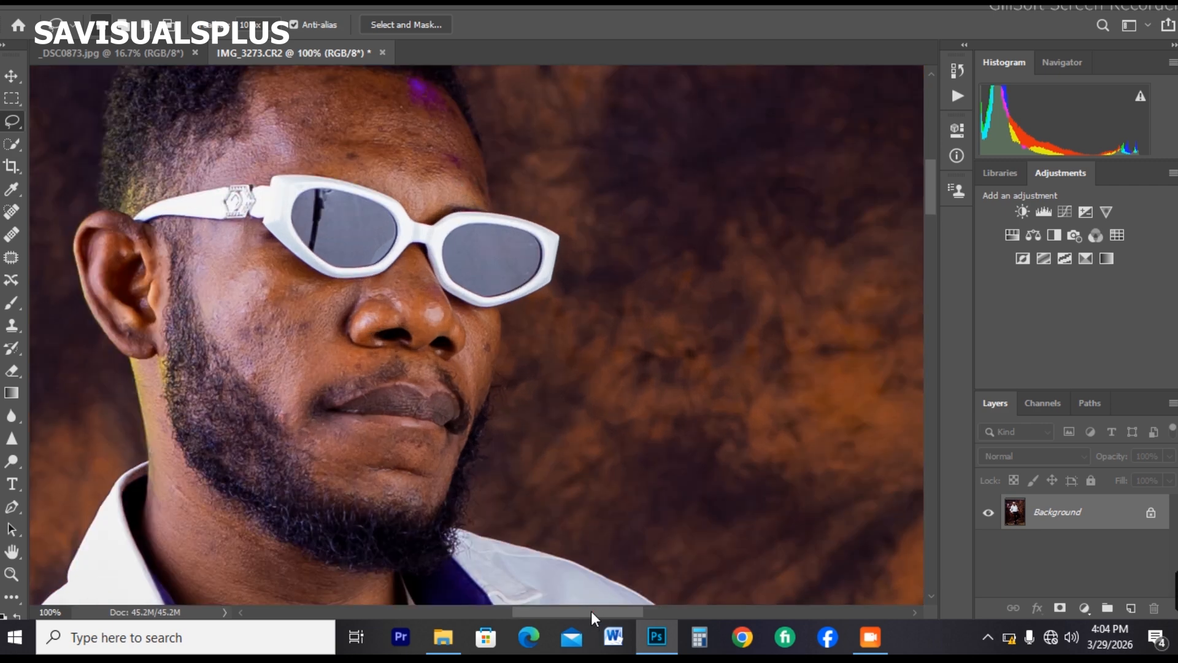
{"action": "left_click_drag", "start_coordinate": [591, 610], "coordinate": [565, 610]}
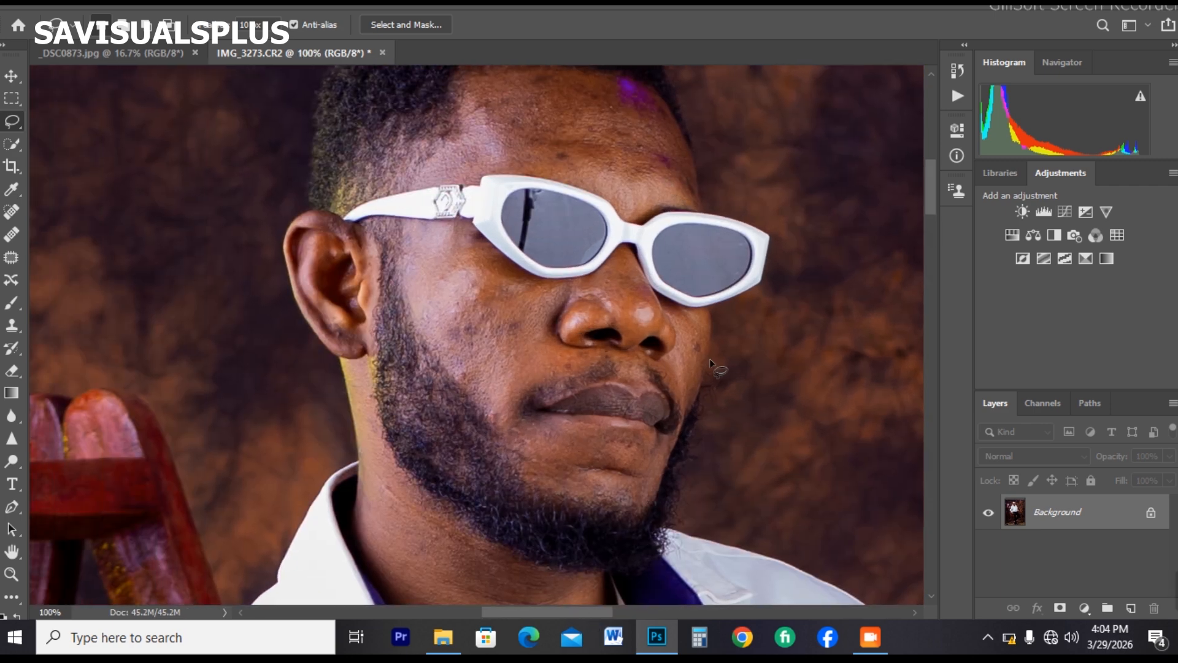
{"action": "key", "text": "ctrl+plus"}
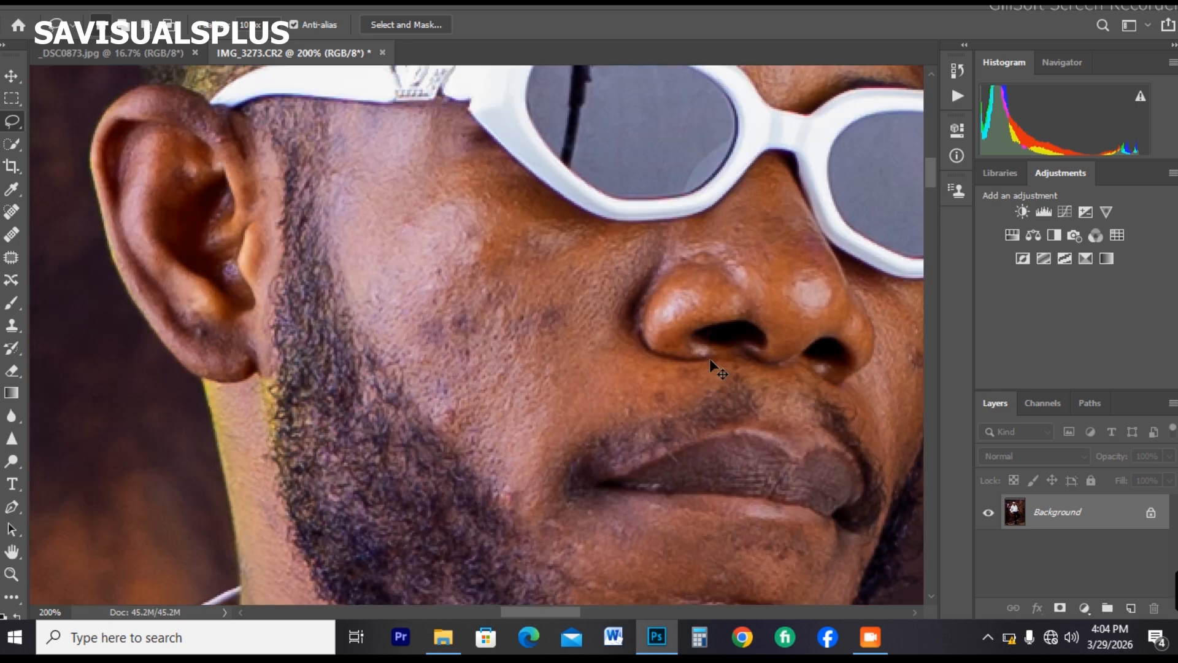
{"action": "key", "text": "ctrl+minus"}
{"action": "scroll", "coordinate": [709, 358], "scroll_direction": "up", "scroll_amount": 3}
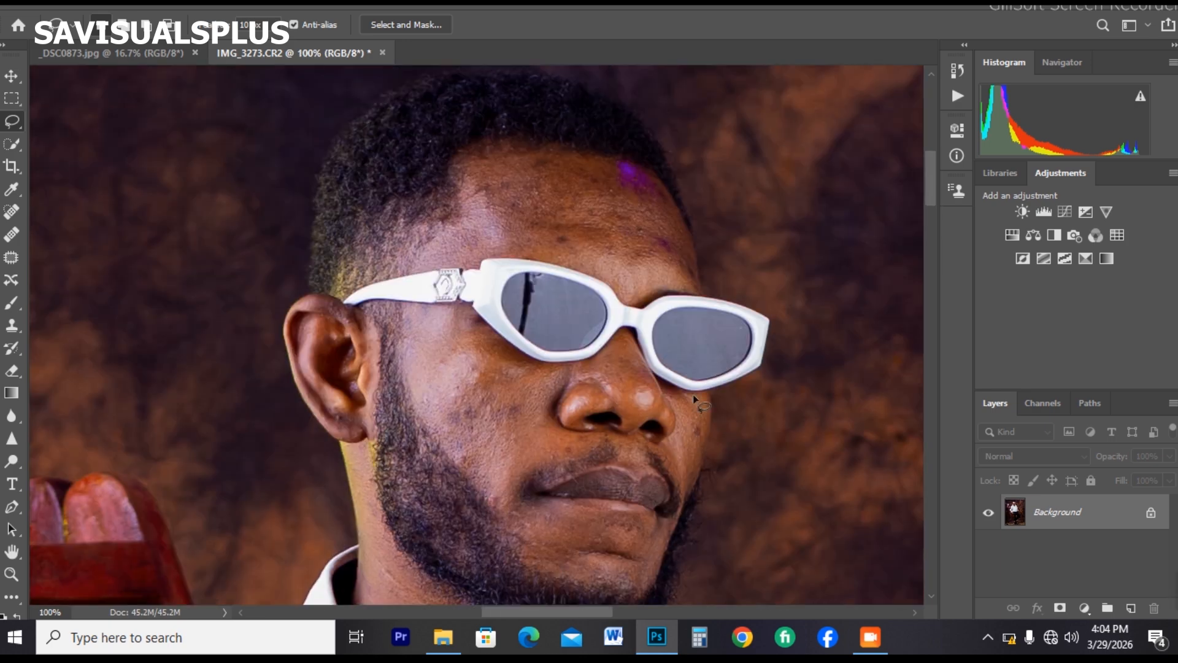
{"action": "mouse_move", "coordinate": [580, 616]}
{"action": "left_mouse_down"}
{"action": "mouse_move", "coordinate": [610, 615]}
{"action": "mouse_move", "coordinate": [560, 615]}
{"action": "left_mouse_up"}
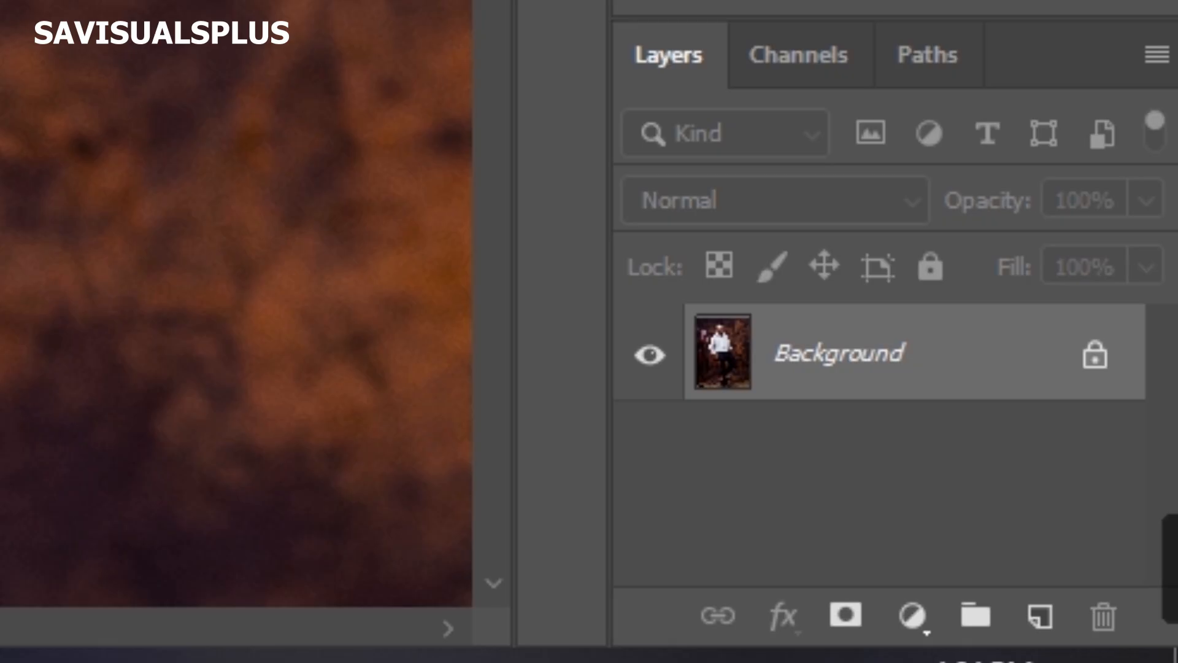
- Duplicate the Background layer so the retouching is done on a copy
{"action": "key", "text": "ctrl+j"}
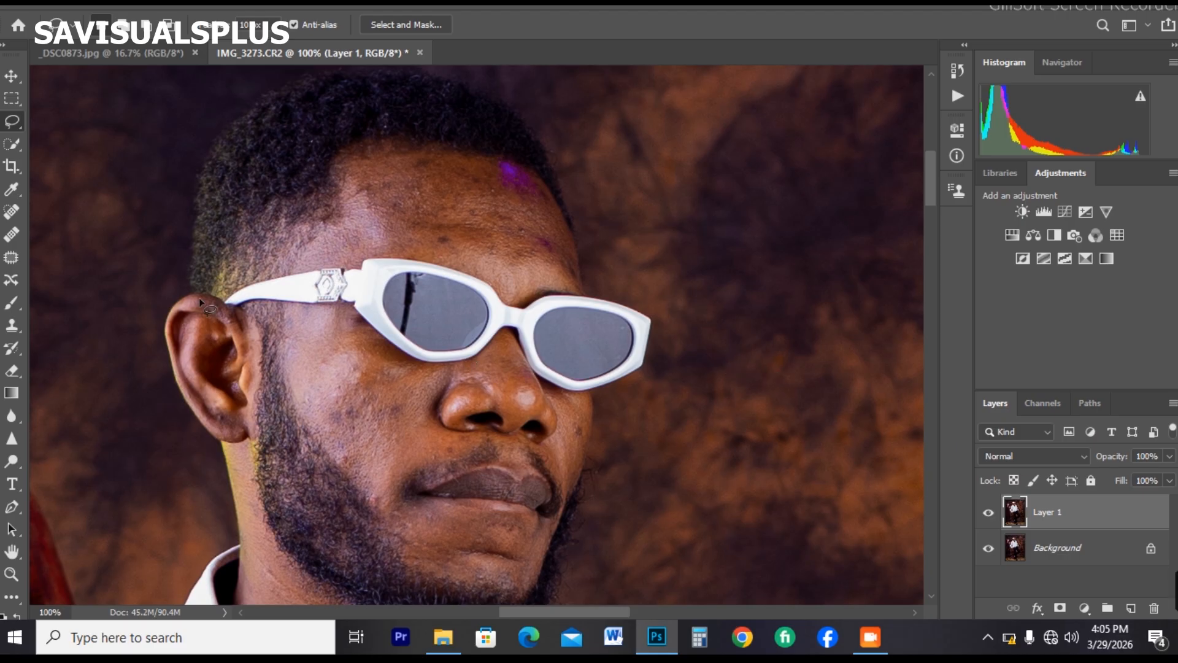
{"action": "key", "text": "ctrl+plus"}
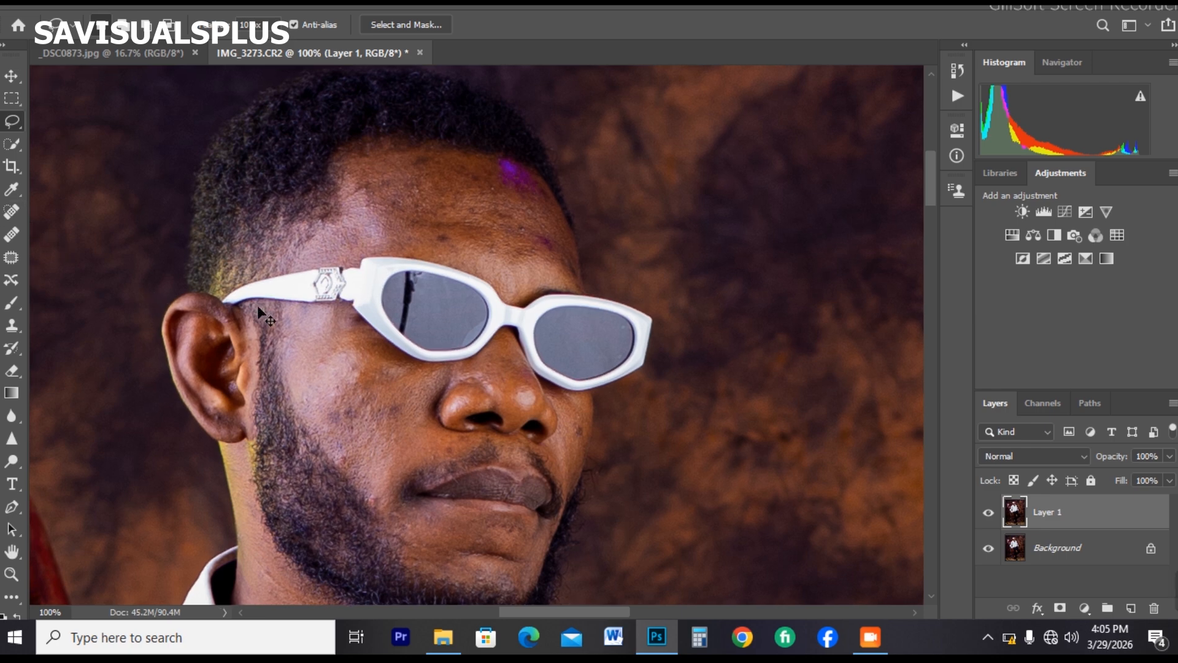
{"action": "key", "text": "ctrl+minus"}
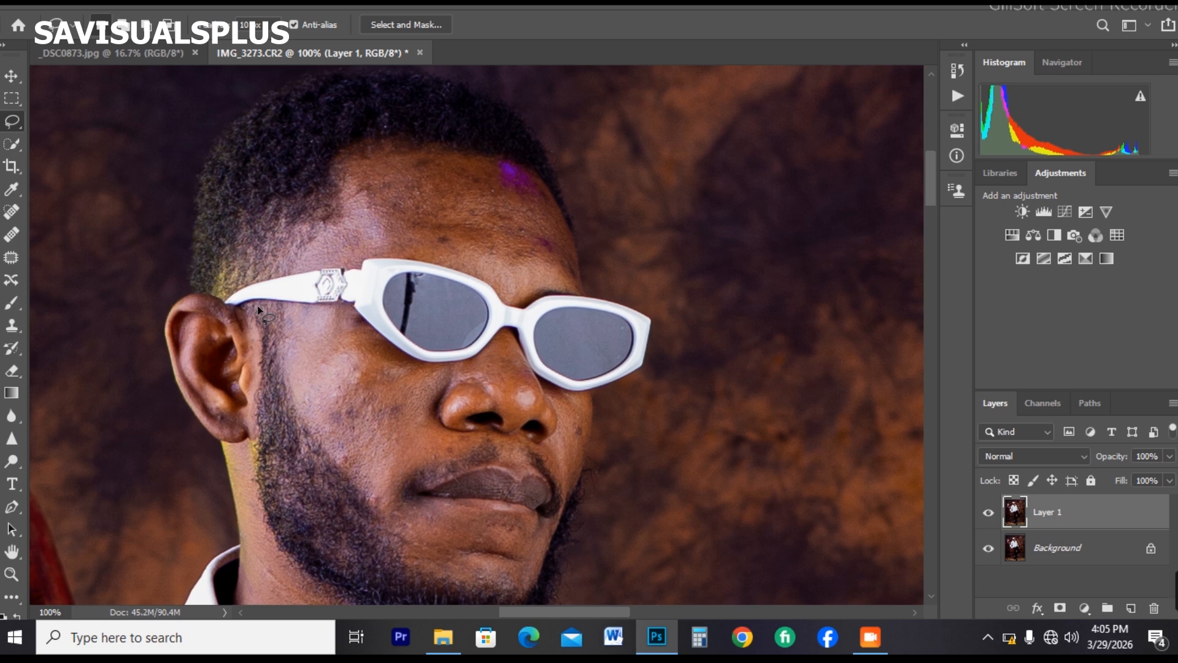
- Choose the Spot Healing Brush and adjust its size to suit the small blemishes on the face
{"action": "left_click", "coordinate": [16, 213]}
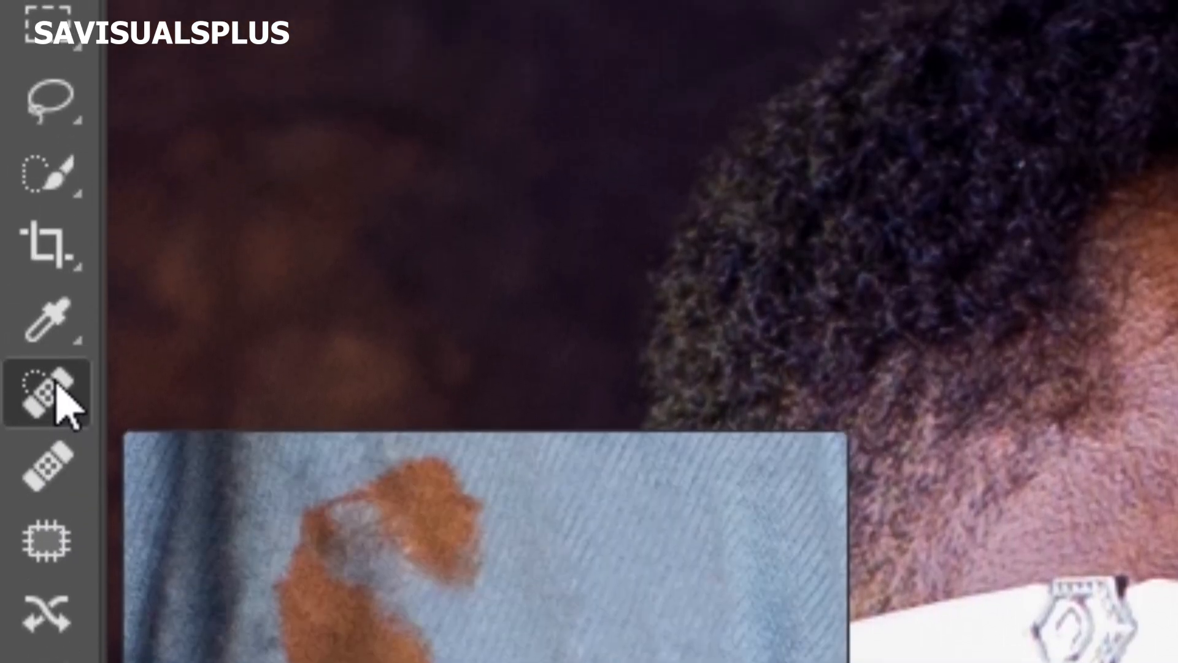
{"action": "left_click", "coordinate": [66, 403]}
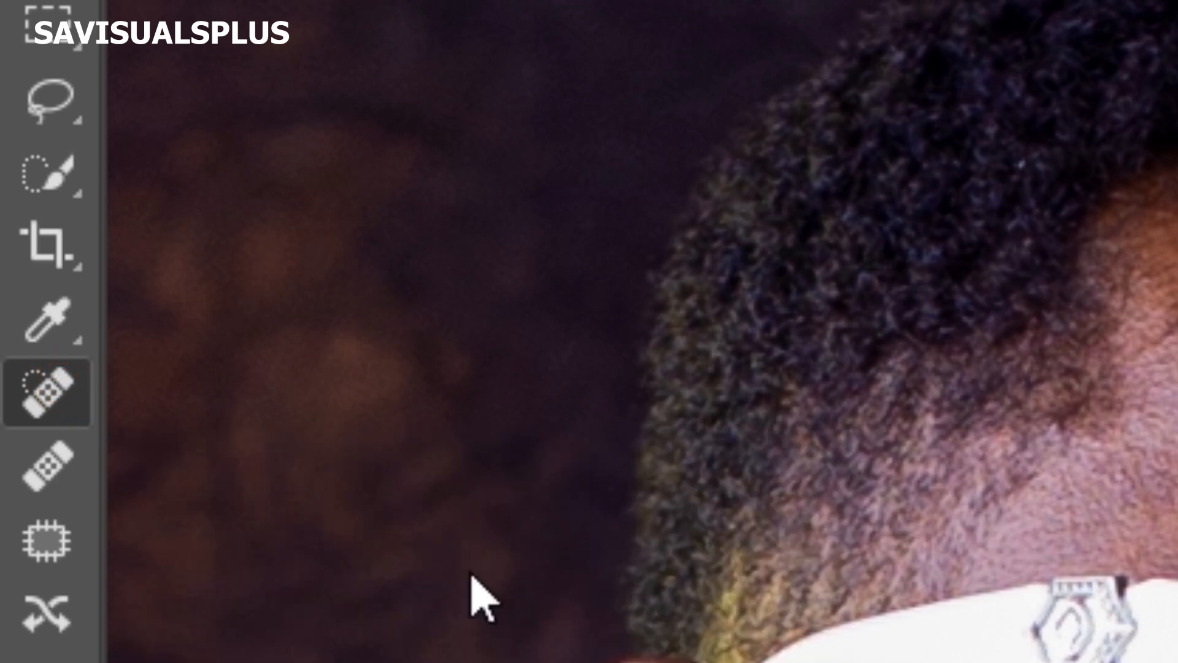
{"action": "key", "text": "ctrl+plus"}
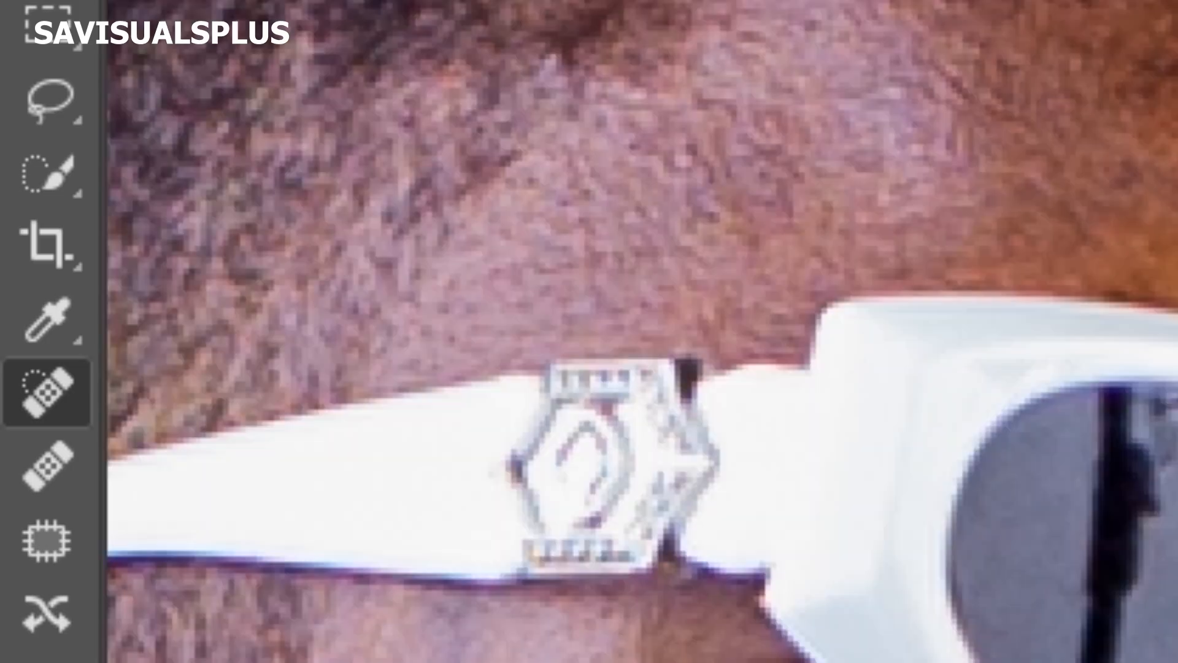
{"action": "key", "text": "ctrl+minus"}
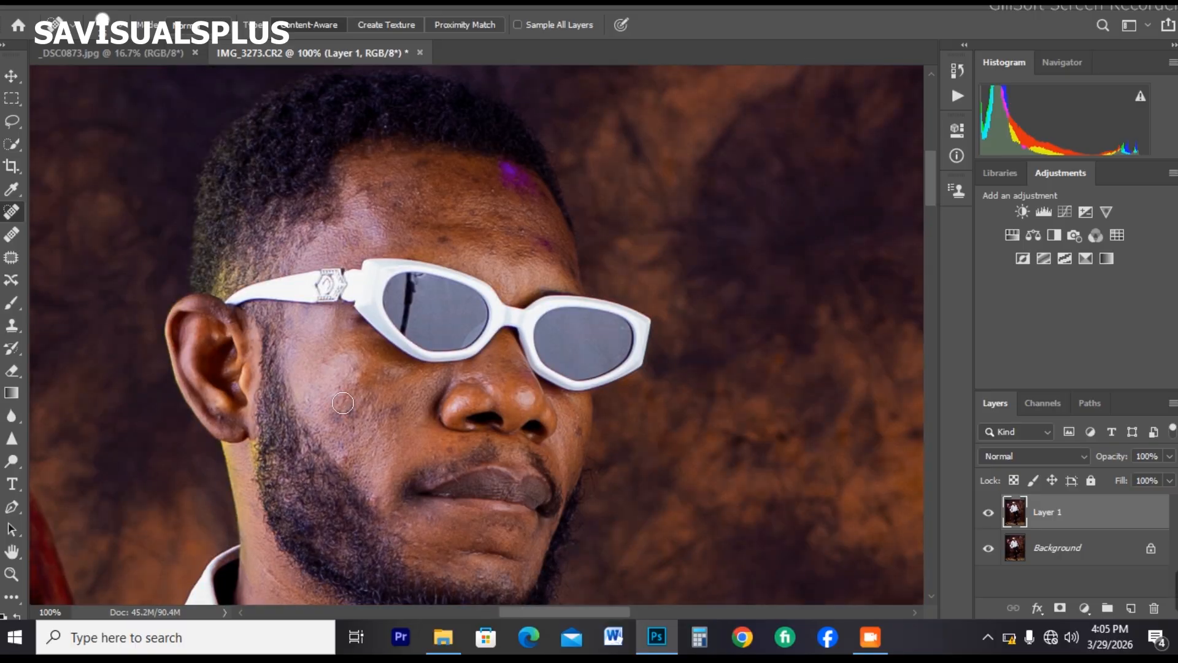
{"action": "key", "text": "bracketleft"}
{"action": "key", "text": "bracketleft"}
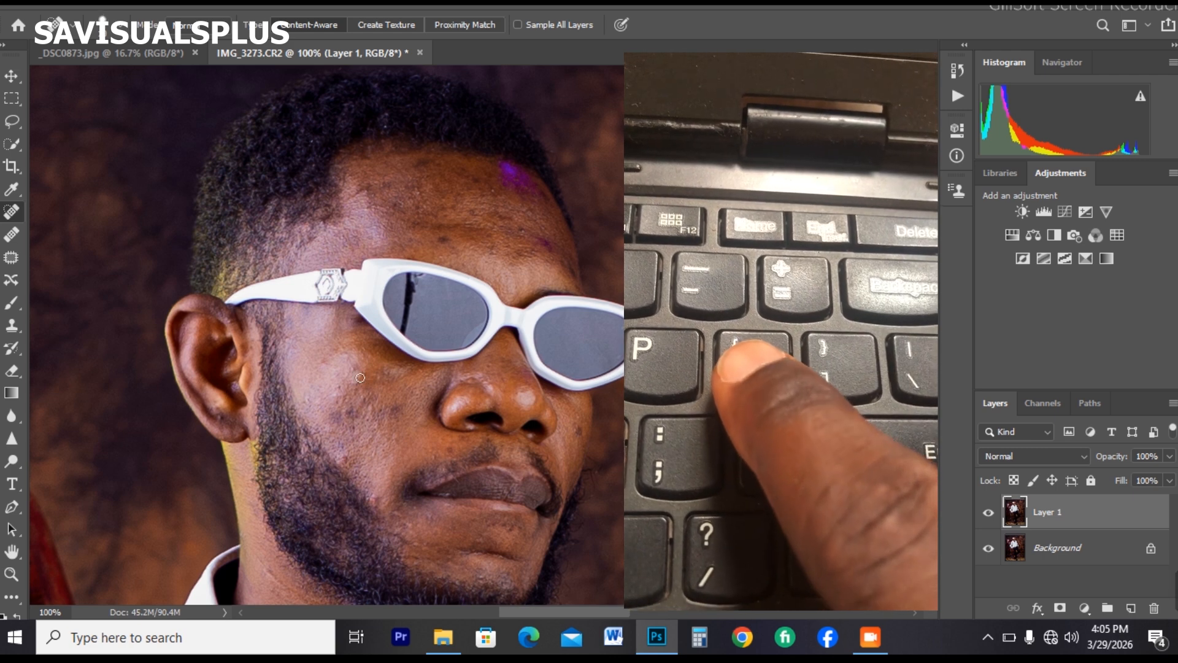
{"action": "key", "text": "bracketleft"}
{"action": "key", "text": "bracketleft"}
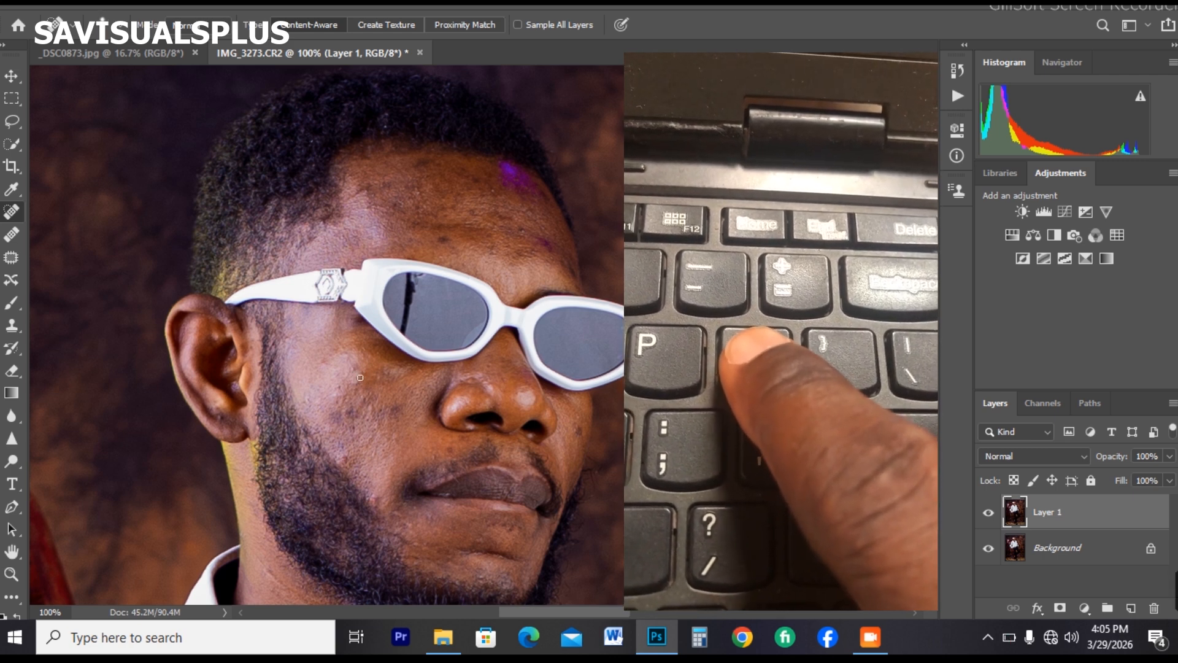
{"action": "key", "text": "bracketright"}
{"action": "key", "text": "bracketright"}
{"action": "key", "text": "bracketleft"}
{"action": "key", "text": "bracketleft"}
{"action": "key", "text": "bracketleft"}
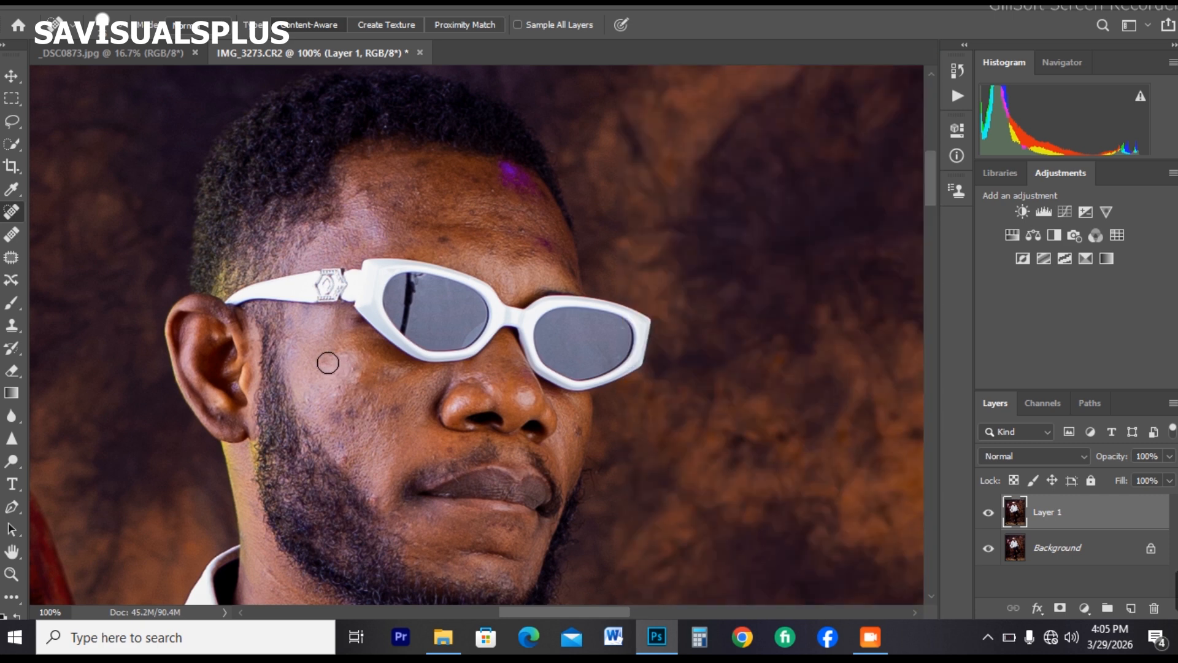
- Heal the blemishes on the near cheek, along the beard edge and beside the moustache
{"action": "left_click", "coordinate": [324, 362]}
{"action": "left_click", "coordinate": [344, 462]}
{"action": "left_click", "coordinate": [396, 435]}
{"action": "left_click", "coordinate": [374, 493]}
{"action": "left_click", "coordinate": [444, 450]}
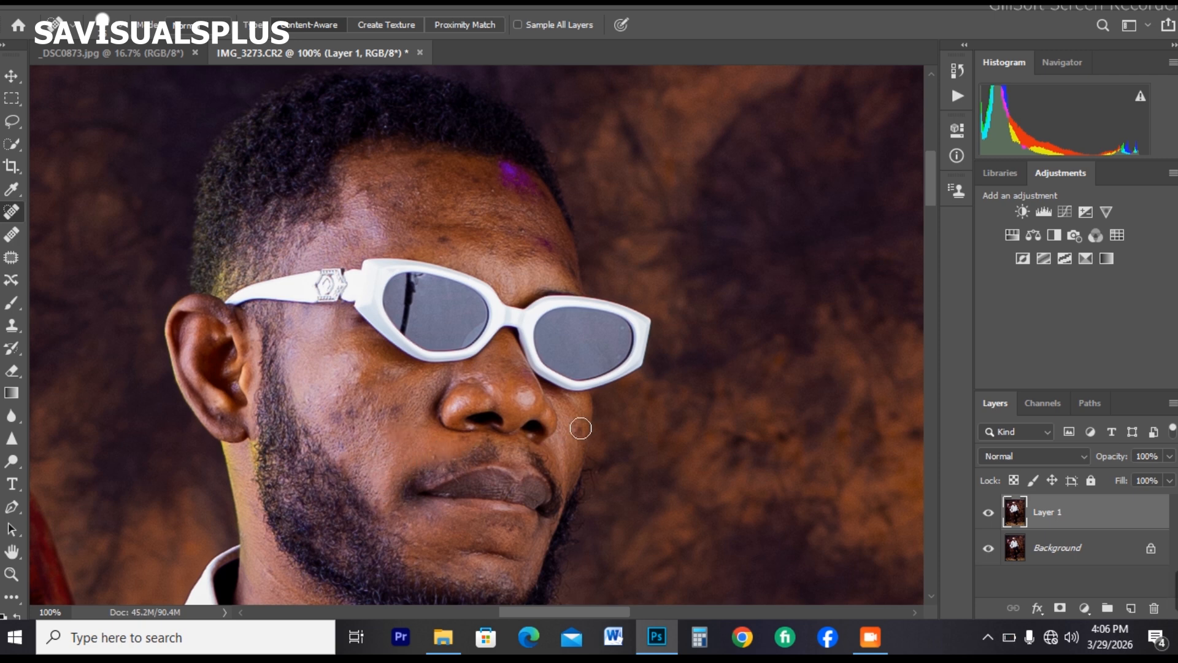
- Heal the spots on the far cheek, beside the nose and on the upper cheek towards the sideburn
{"action": "left_click", "coordinate": [580, 428]}
{"action": "left_click", "coordinate": [455, 407]}
{"action": "left_click", "coordinate": [362, 373]}
{"action": "left_click", "coordinate": [340, 344]}
{"action": "left_click", "coordinate": [326, 352]}
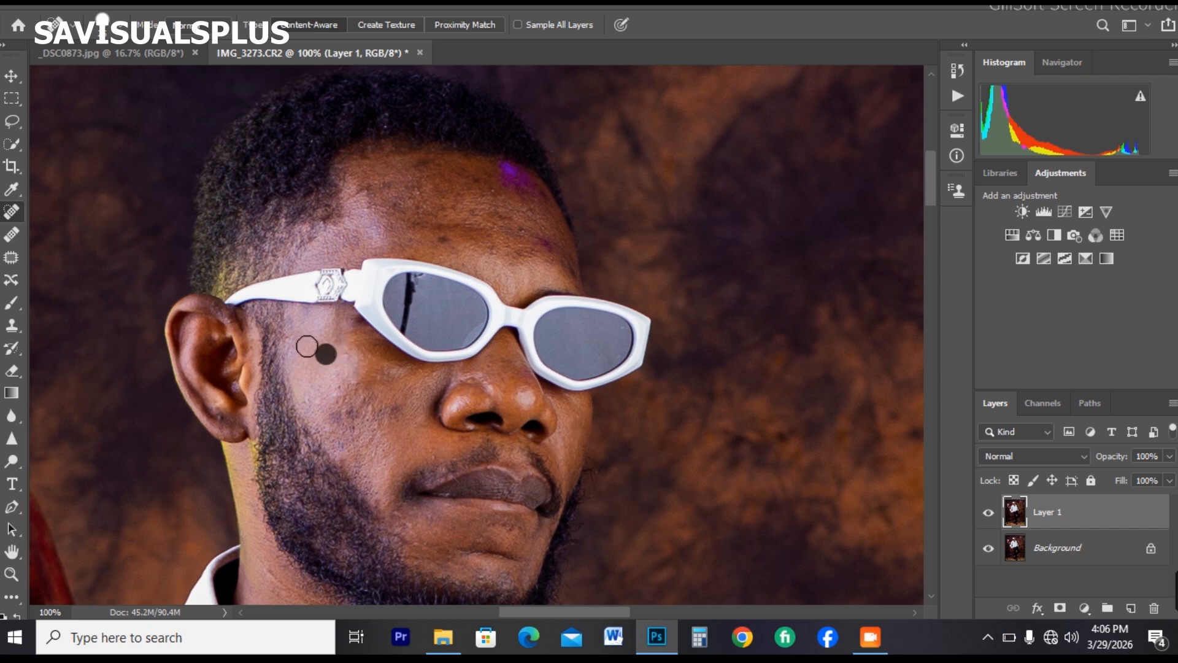
{"action": "left_click", "coordinate": [290, 338]}
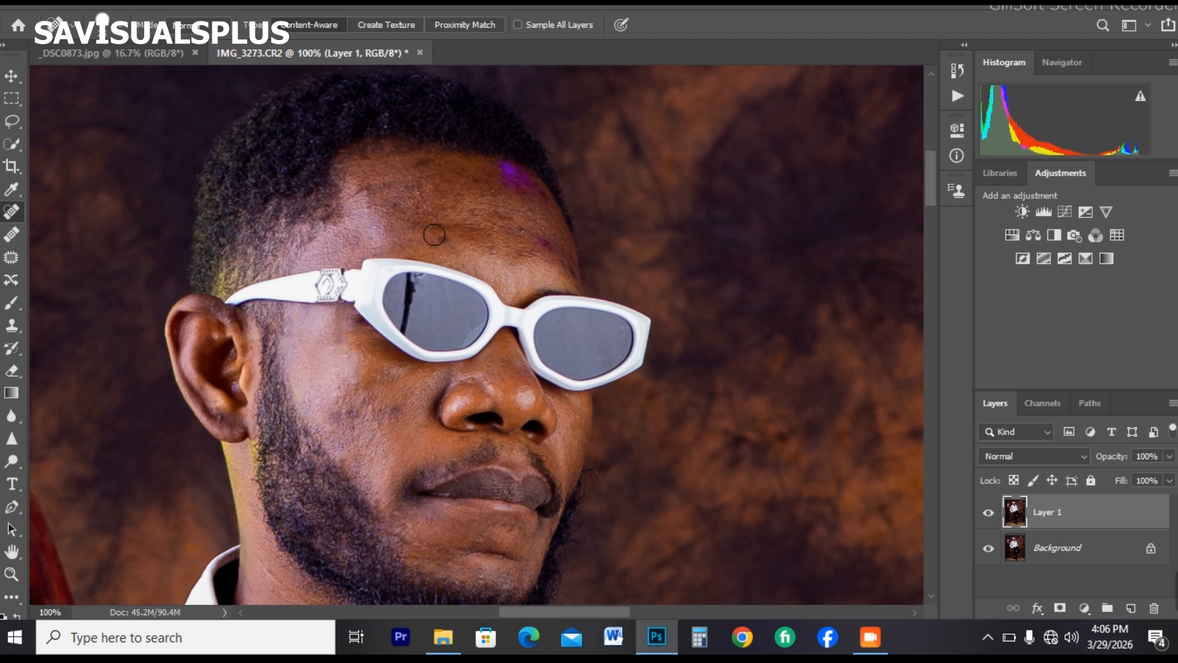
- Heal the blemishes across the forehead above the sunglasses and the dark marks on the near cheek
{"action": "left_click", "coordinate": [444, 236]}
{"action": "left_click", "coordinate": [368, 191]}
{"action": "left_click", "coordinate": [395, 410]}
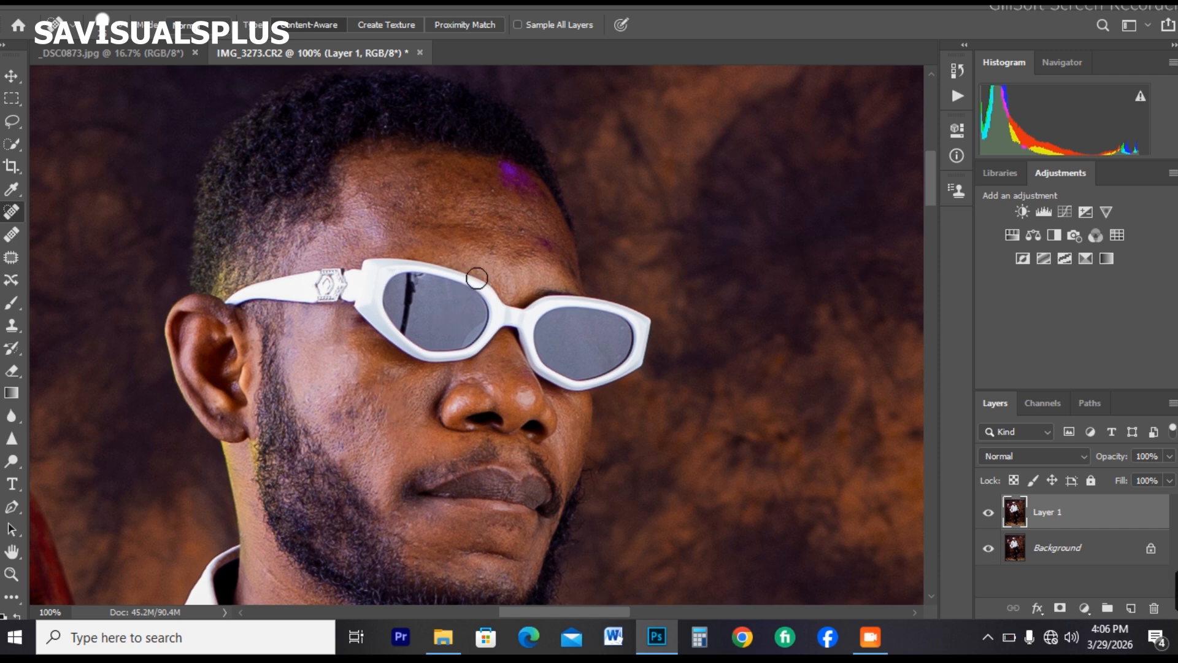
{"action": "left_click", "coordinate": [523, 232]}
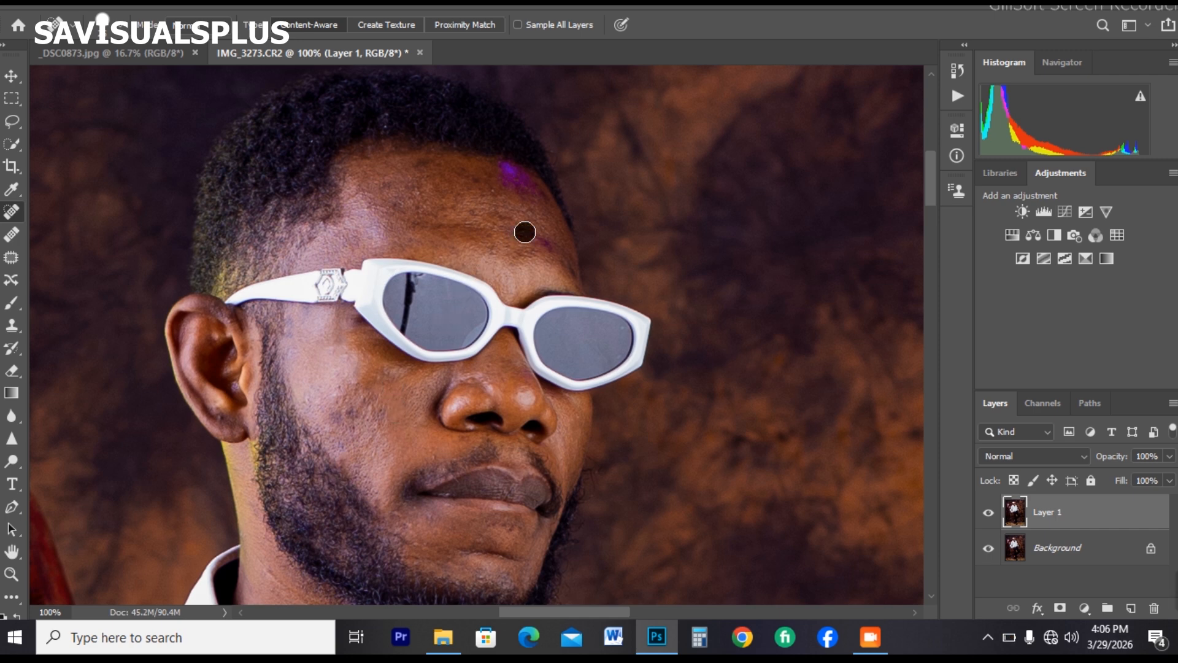
{"action": "left_click", "coordinate": [491, 252]}
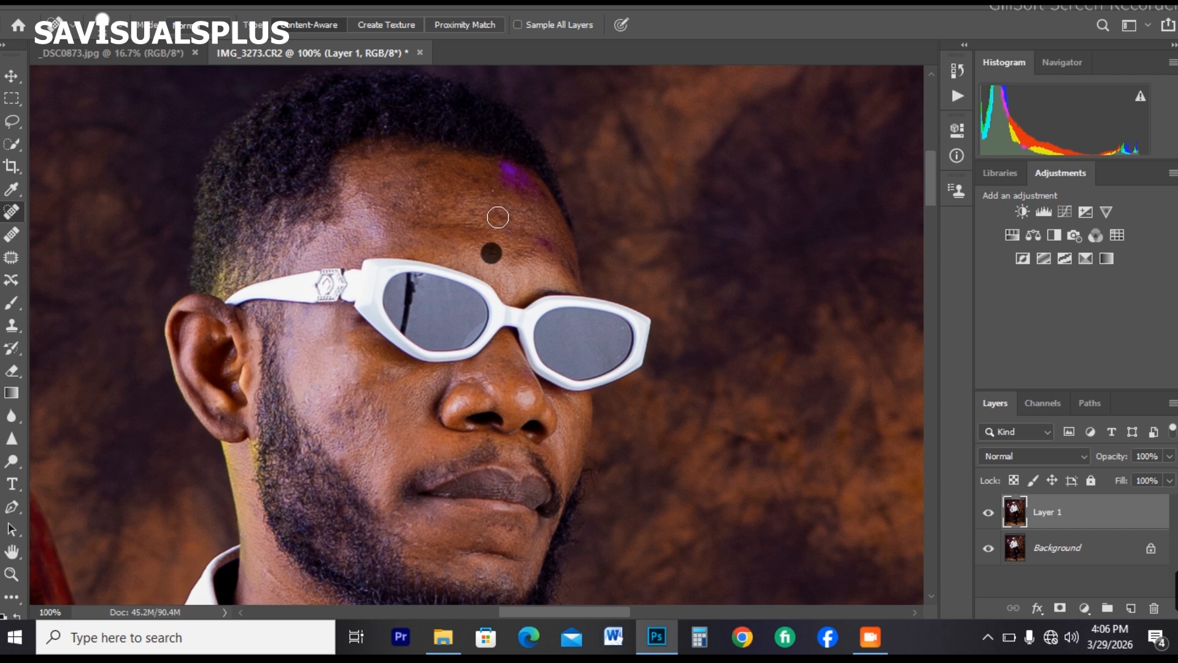
{"action": "left_click", "coordinate": [498, 207]}
{"action": "left_click", "coordinate": [489, 191]}
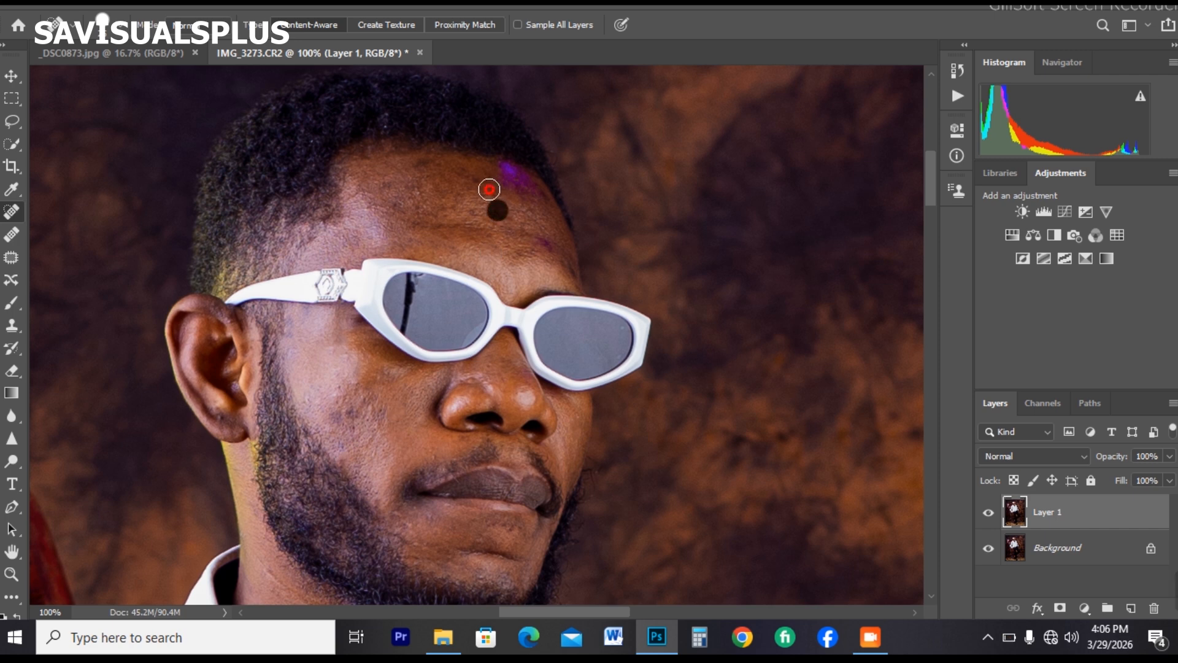
{"action": "left_click", "coordinate": [349, 378]}
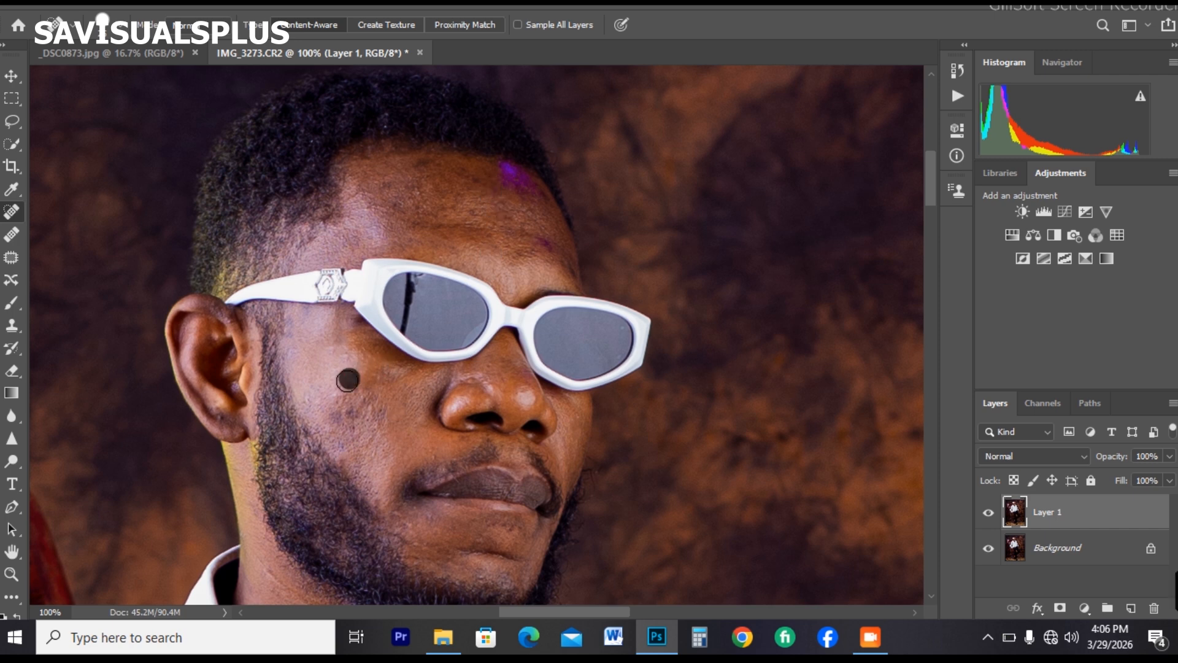
{"action": "left_click", "coordinate": [338, 396]}
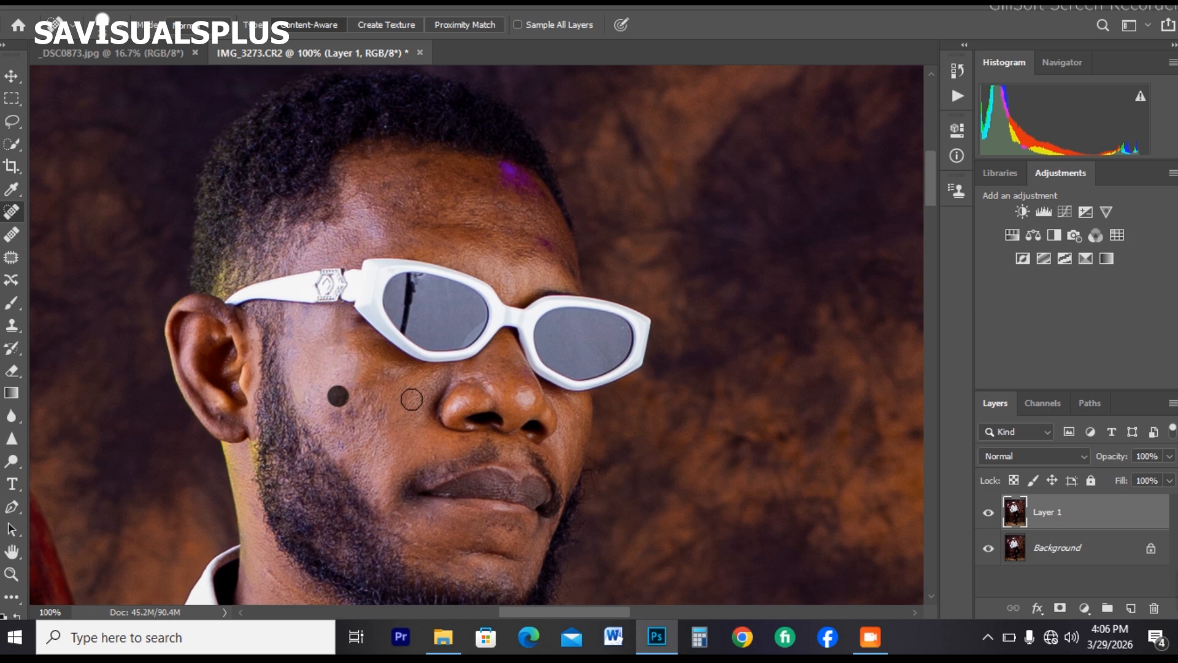
- Heal the dark spots just below the hairline and on the upper forehead with the Spot Healing Brush
{"action": "key", "text": "l"}
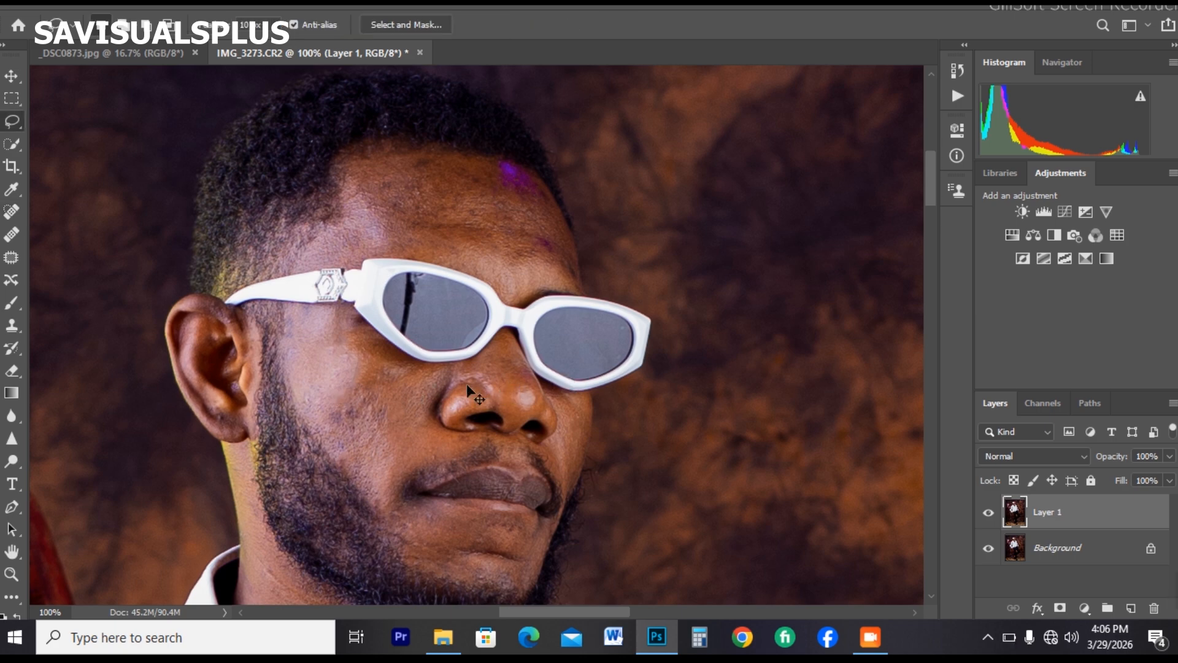
{"action": "key", "text": "ctrl+minus"}
{"action": "key", "text": "ctrl+plus"}
{"action": "key", "text": "ctrl+plus"}
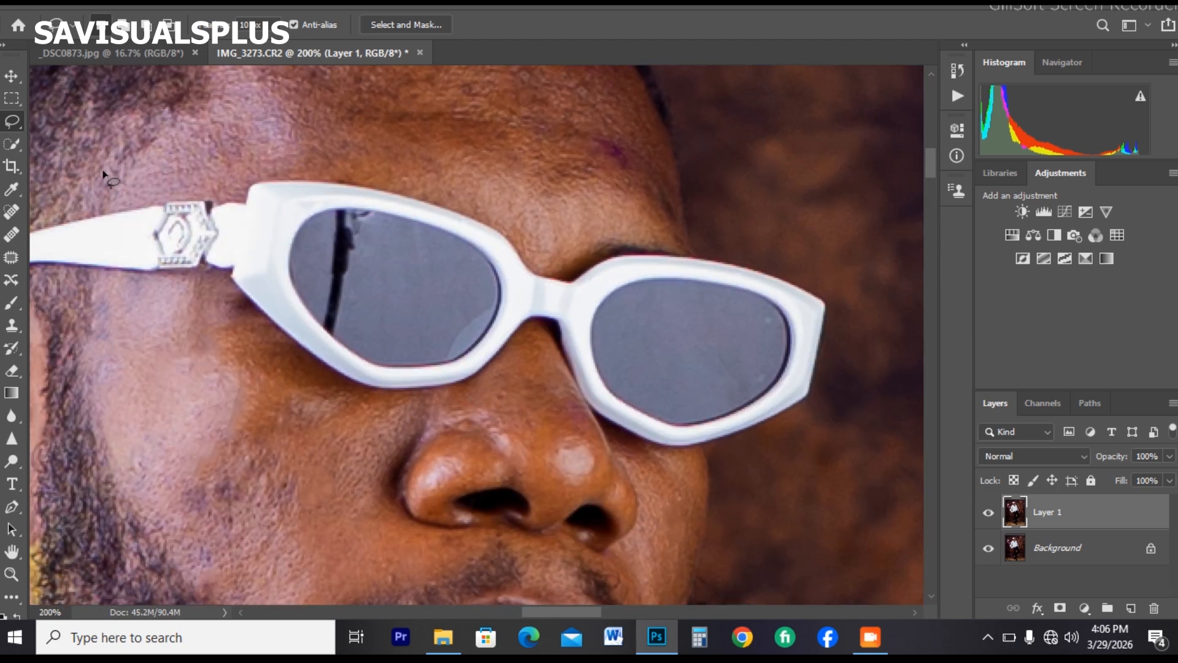
{"action": "left_click", "coordinate": [7, 215]}
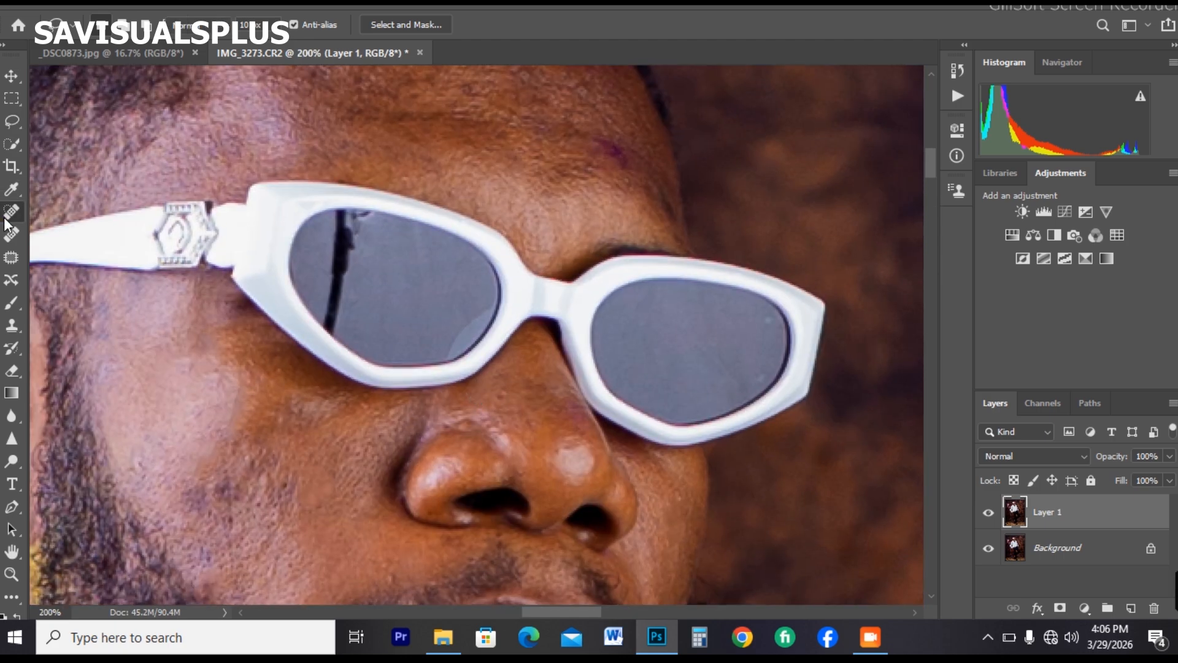
{"action": "scroll", "coordinate": [391, 191], "scroll_direction": "up", "scroll_amount": 4}
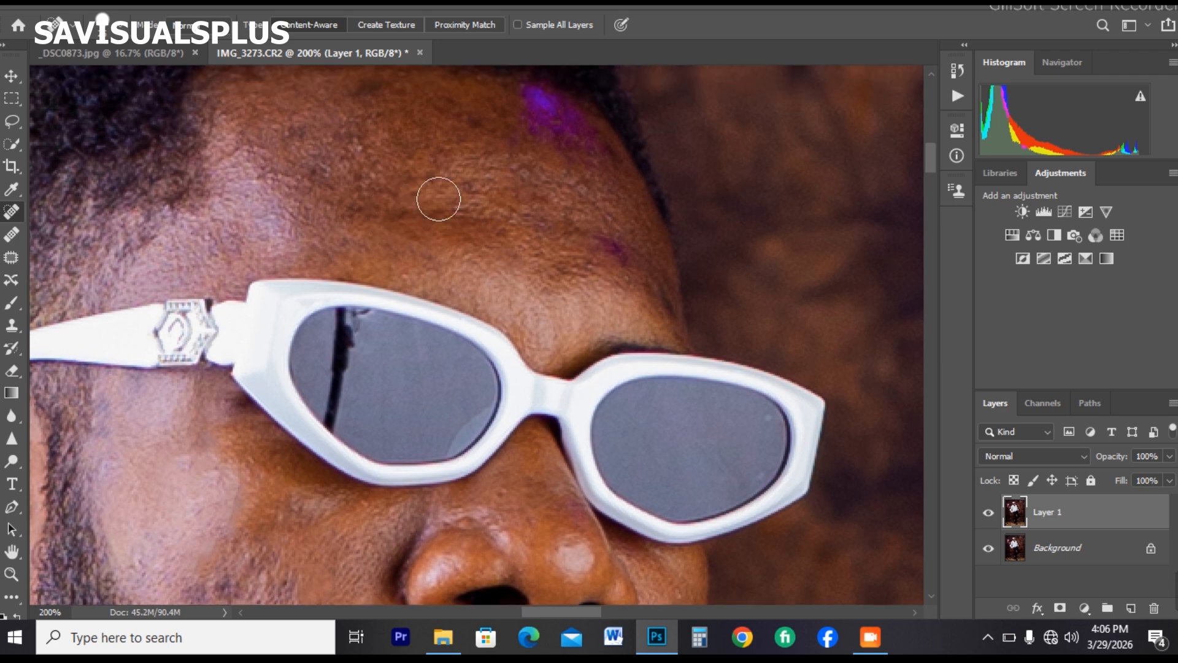
{"action": "scroll", "coordinate": [476, 179], "scroll_direction": "up", "scroll_amount": 3}
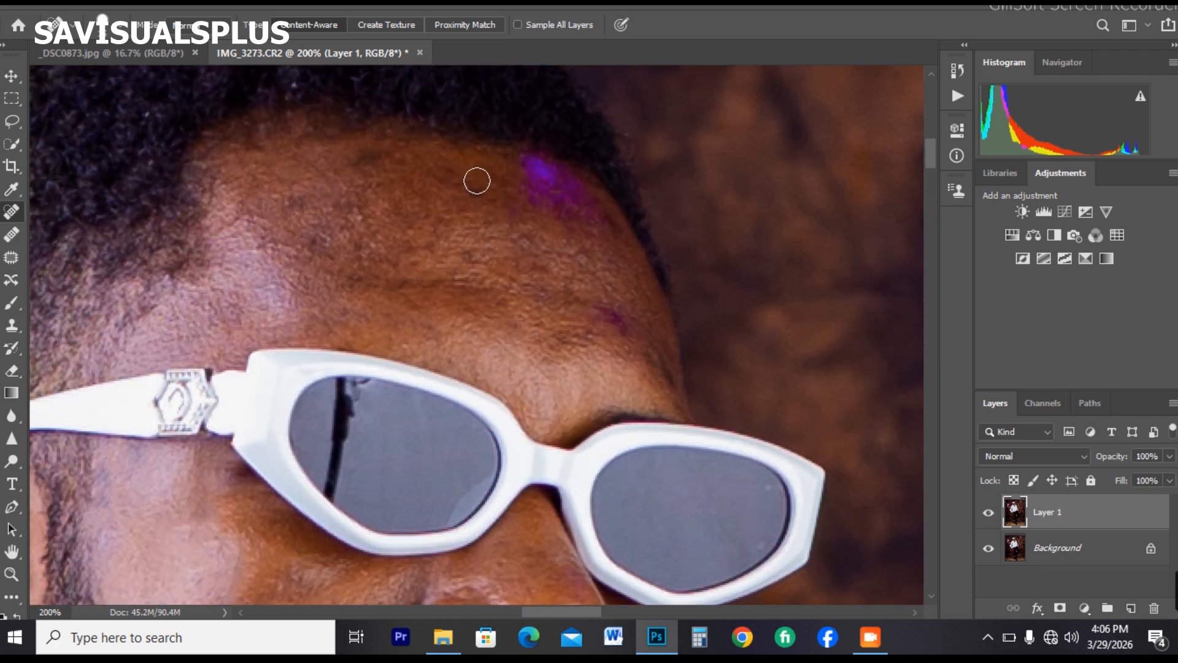
{"action": "left_click", "coordinate": [366, 153]}
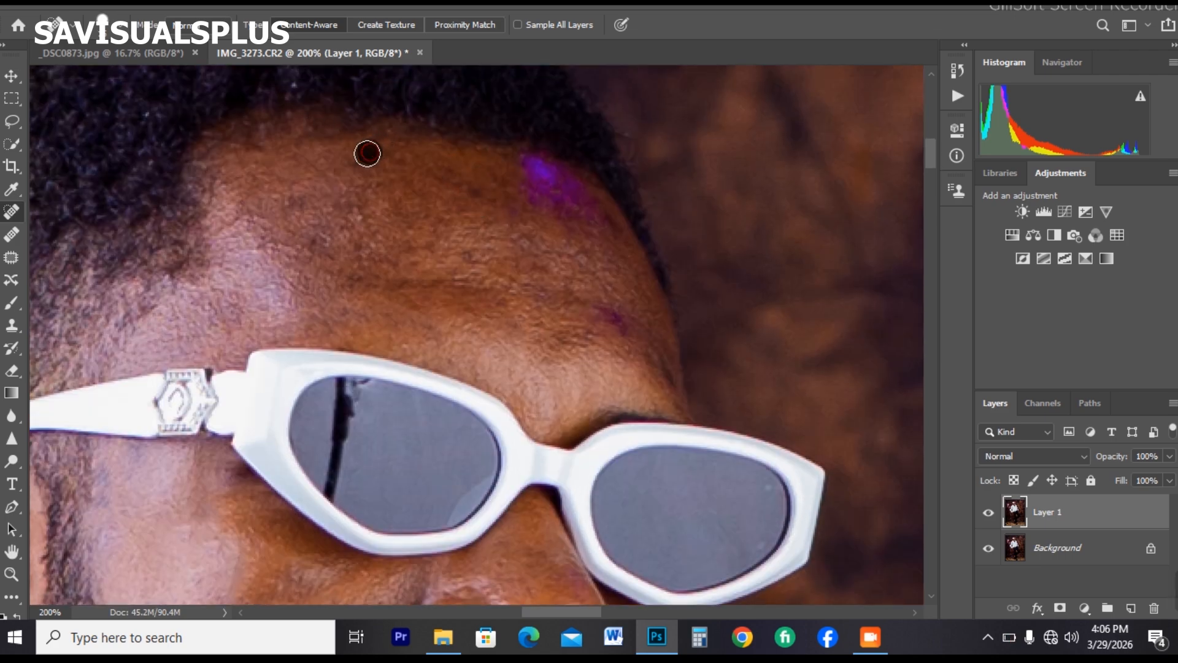
{"action": "left_click", "coordinate": [350, 160]}
{"action": "left_click", "coordinate": [361, 219]}
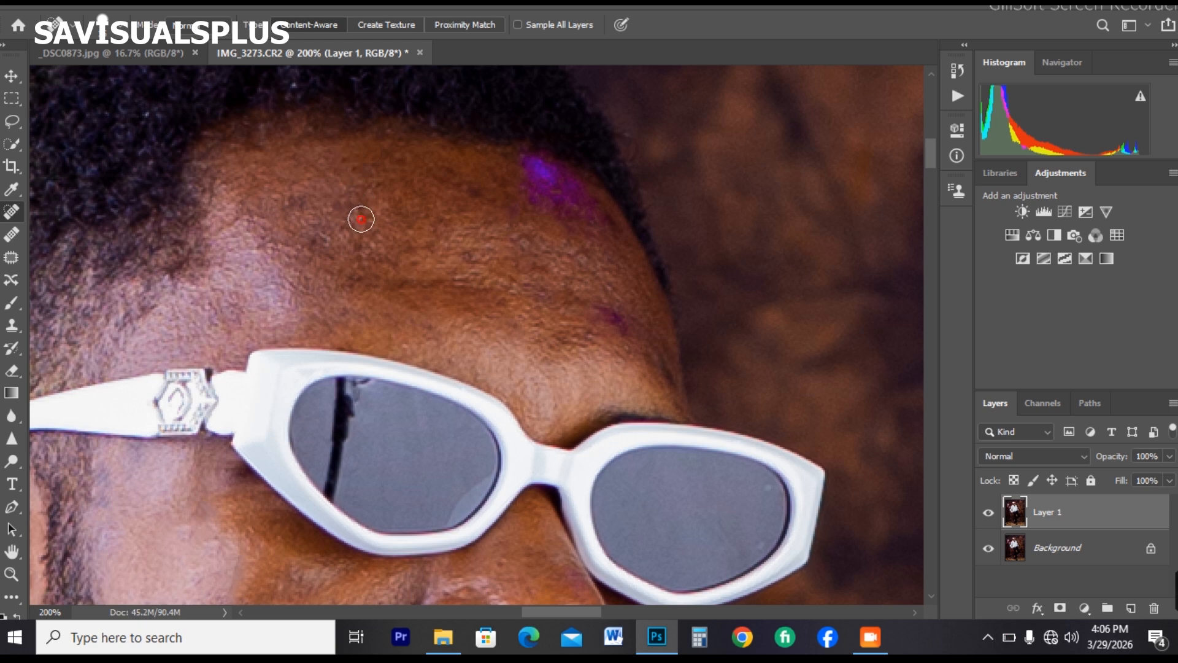
- Heal the small purple mark and the spots at the far edge of the forehead above the far lens
{"action": "left_click", "coordinate": [604, 316]}
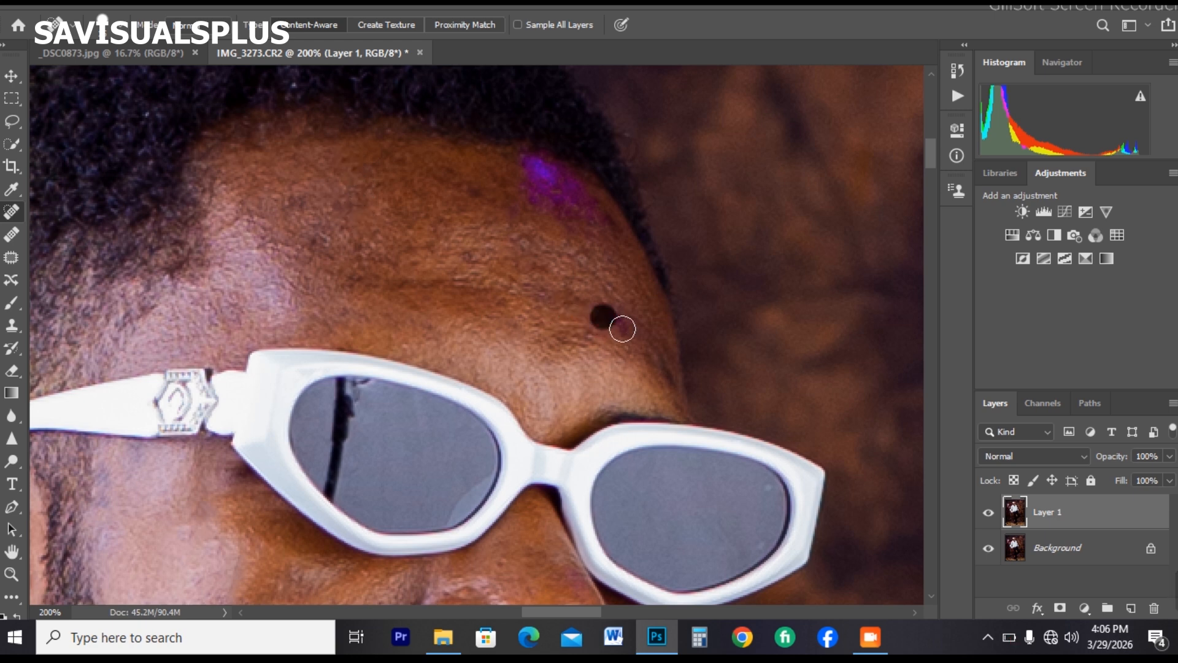
{"action": "left_click", "coordinate": [632, 357]}
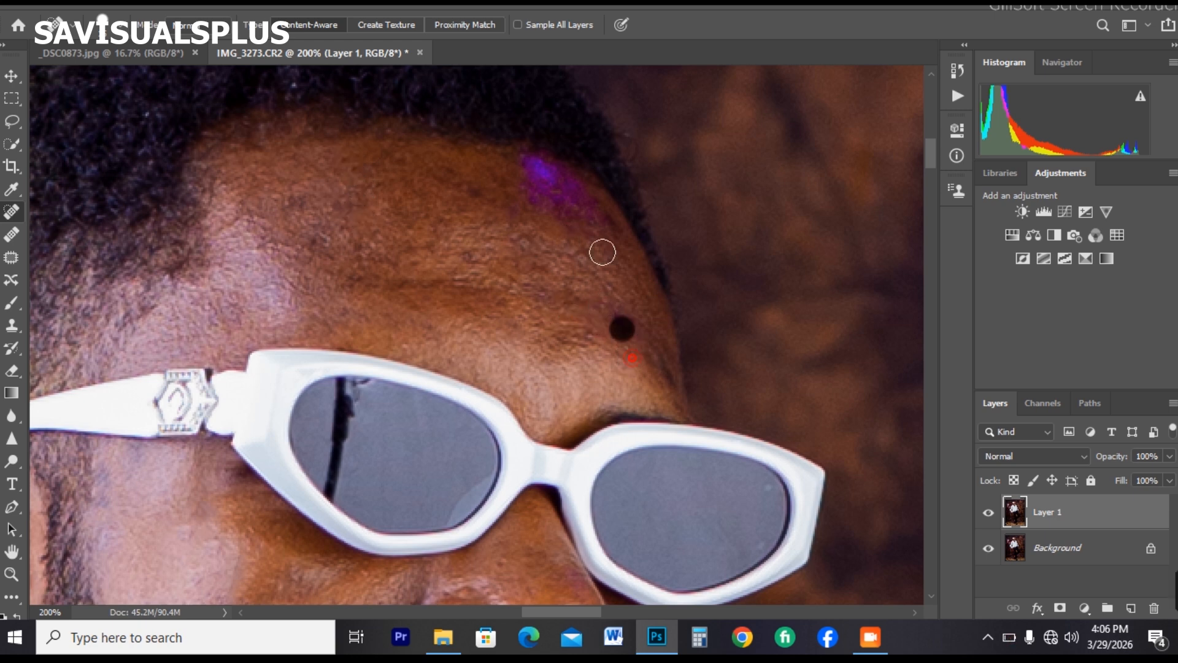
{"action": "left_click", "coordinate": [671, 374]}
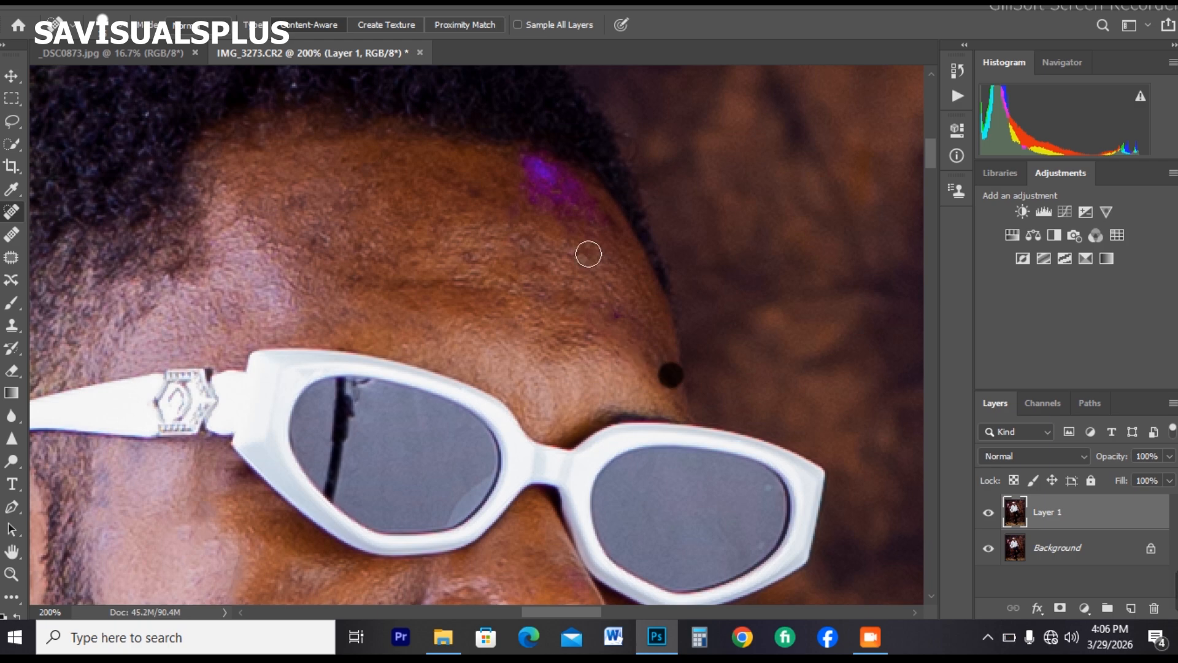
- Compare the retouched face with the original by hiding and showing Layer 1 twice, and review the portrait as a whole
{"action": "key", "text": "l"}
{"action": "key", "text": "ctrl+minus"}
{"action": "key", "text": "ctrl+minus"}
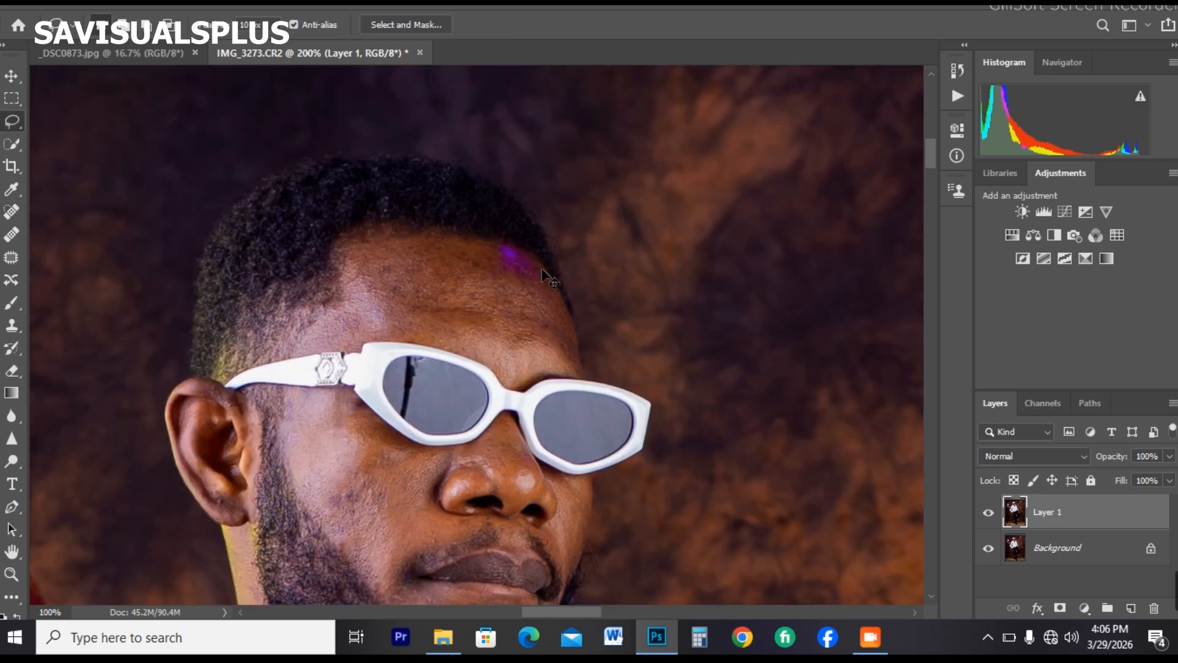
{"action": "key", "text": "ctrl+plus"}
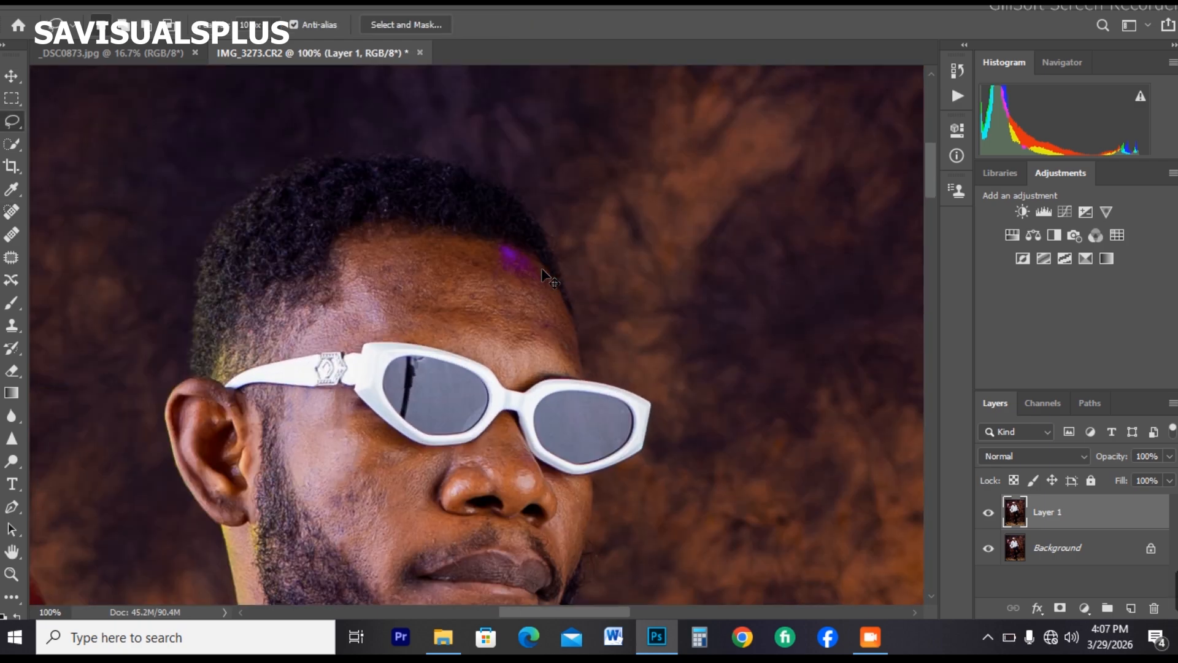
{"action": "left_click", "coordinate": [990, 519]}
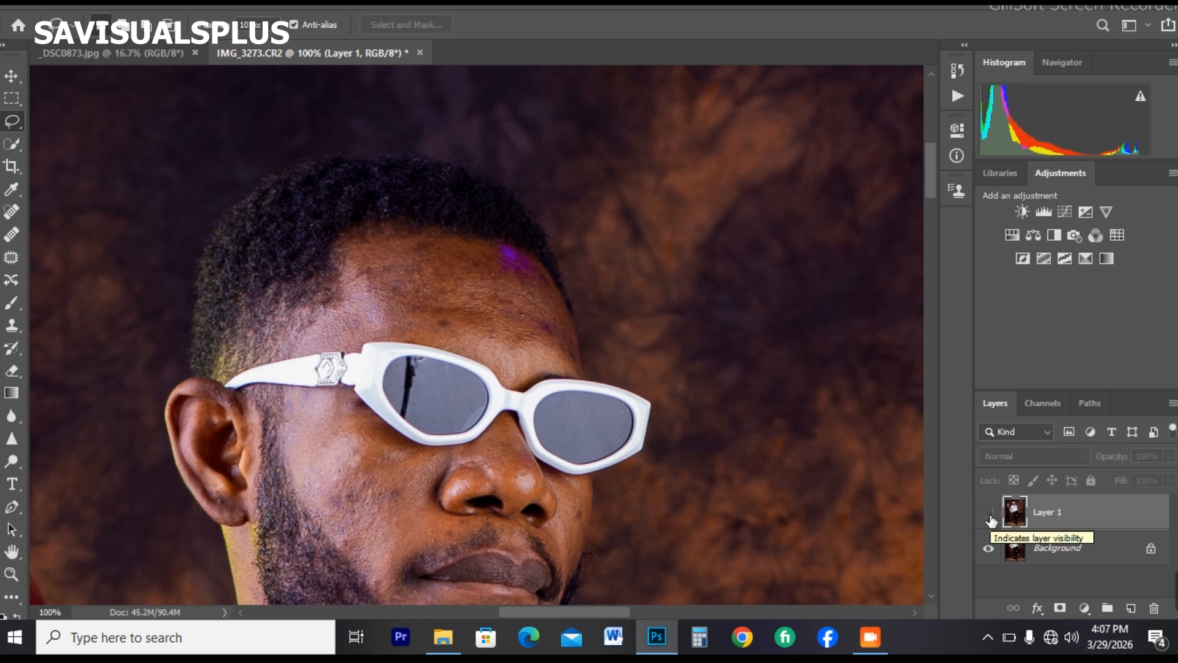
{"action": "left_click", "coordinate": [988, 514]}
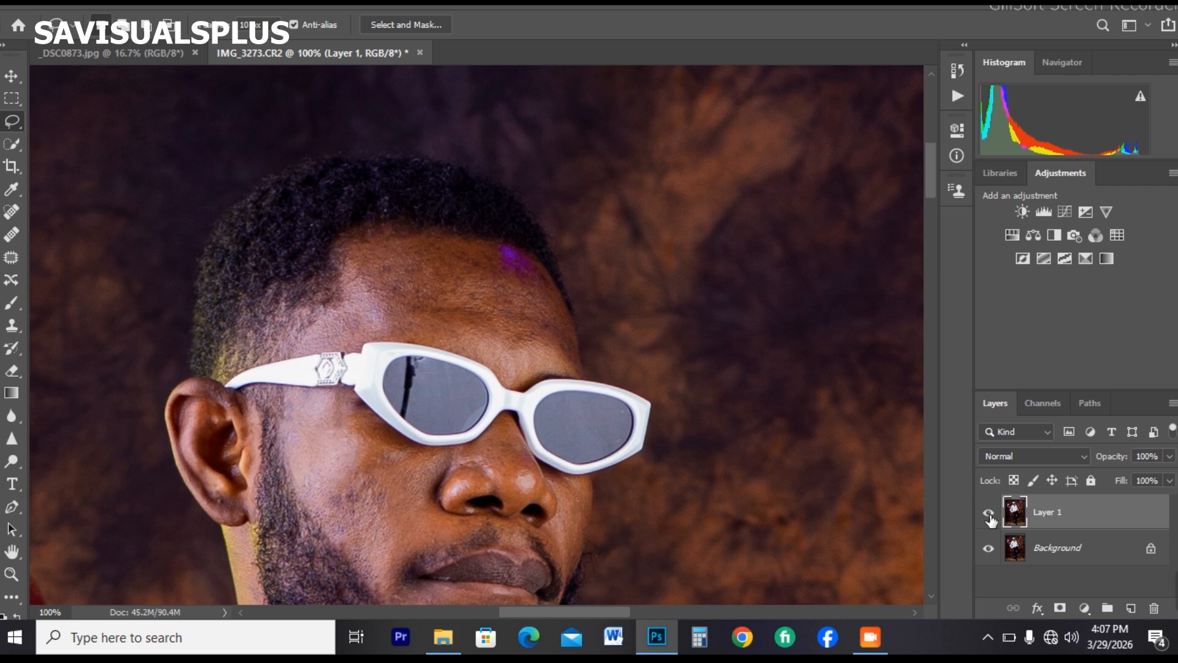
{"action": "left_click", "coordinate": [990, 517]}
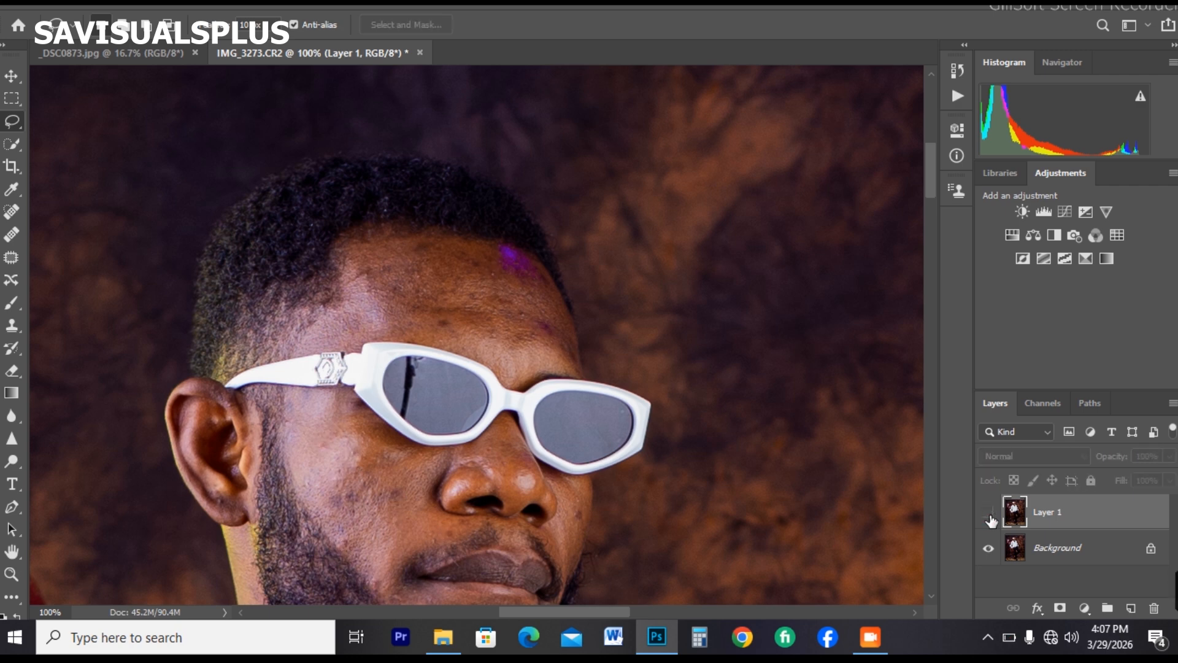
{"action": "left_click", "coordinate": [989, 515]}
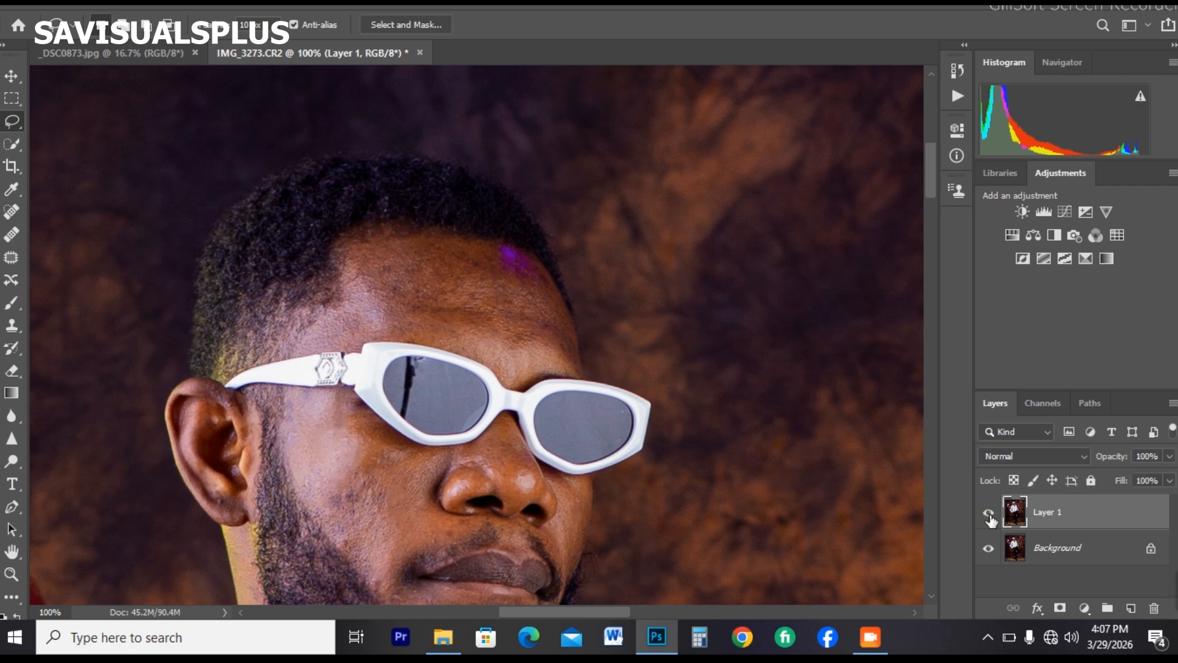
{"action": "key", "text": "ctrl+minus"}
{"action": "key", "text": "ctrl+minus"}
{"action": "key", "text": "ctrl+minus"}
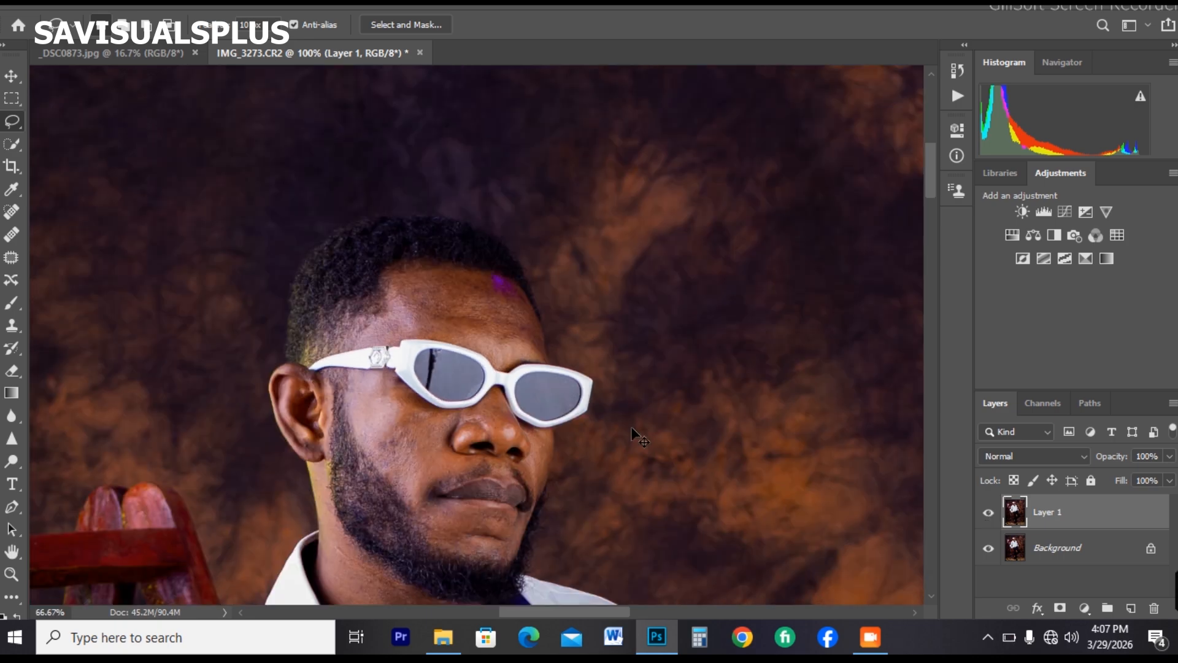
{"action": "key", "text": "ctrl+minus"}
{"action": "key", "text": "ctrl+minus"}
{"action": "key", "text": "ctrl+minus"}
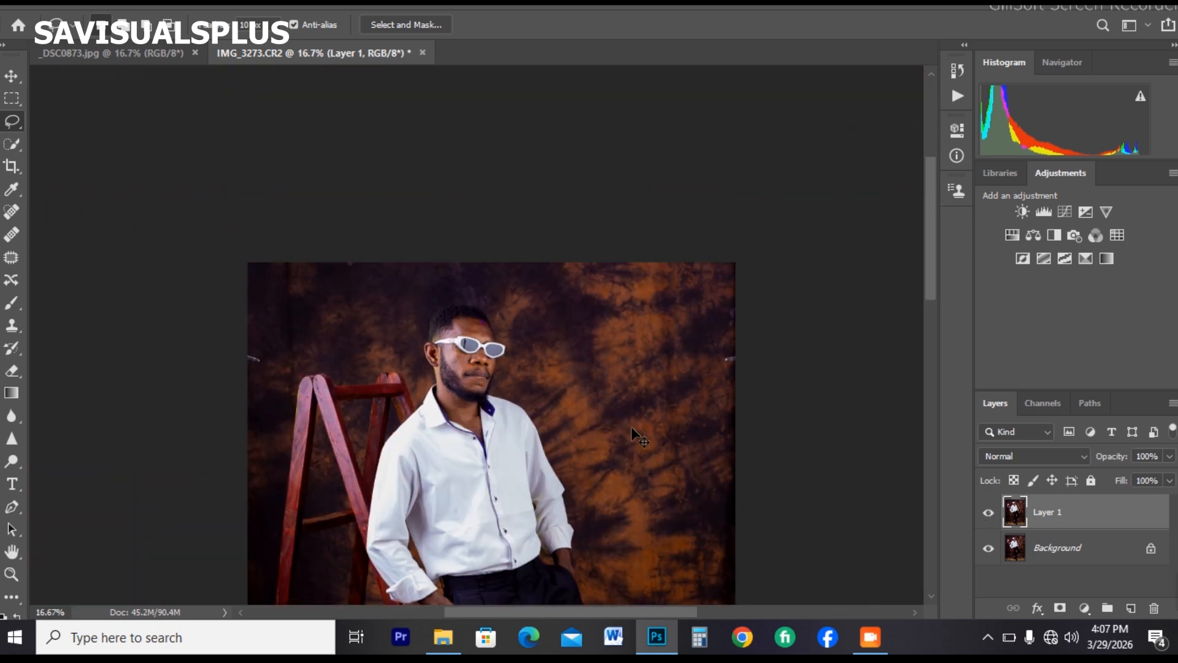